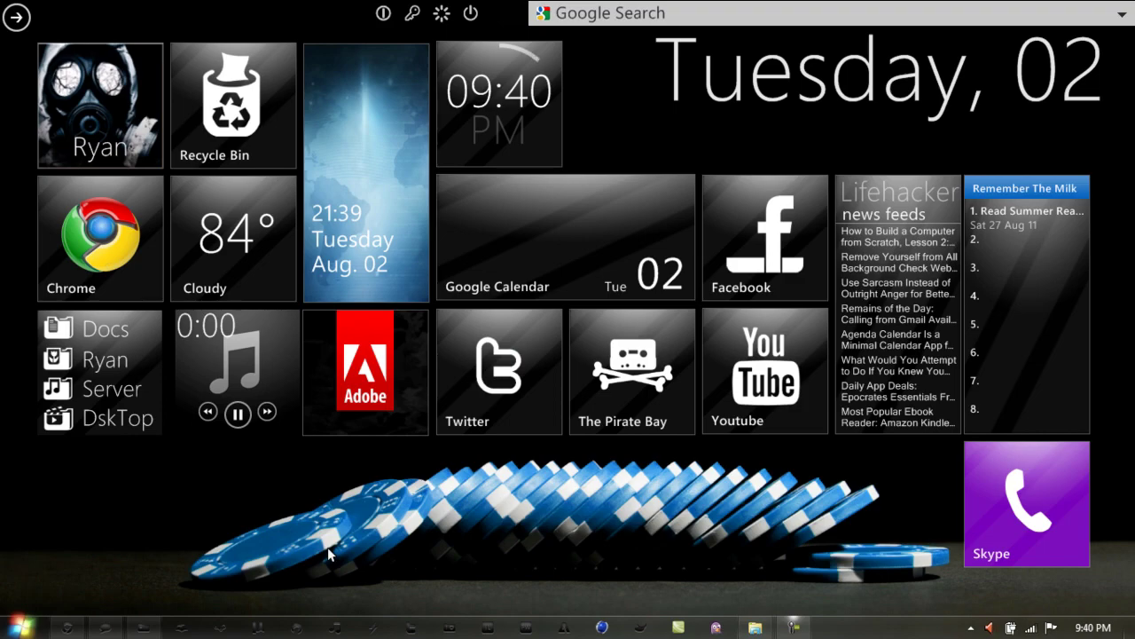
pyautogui.click(19, 627)
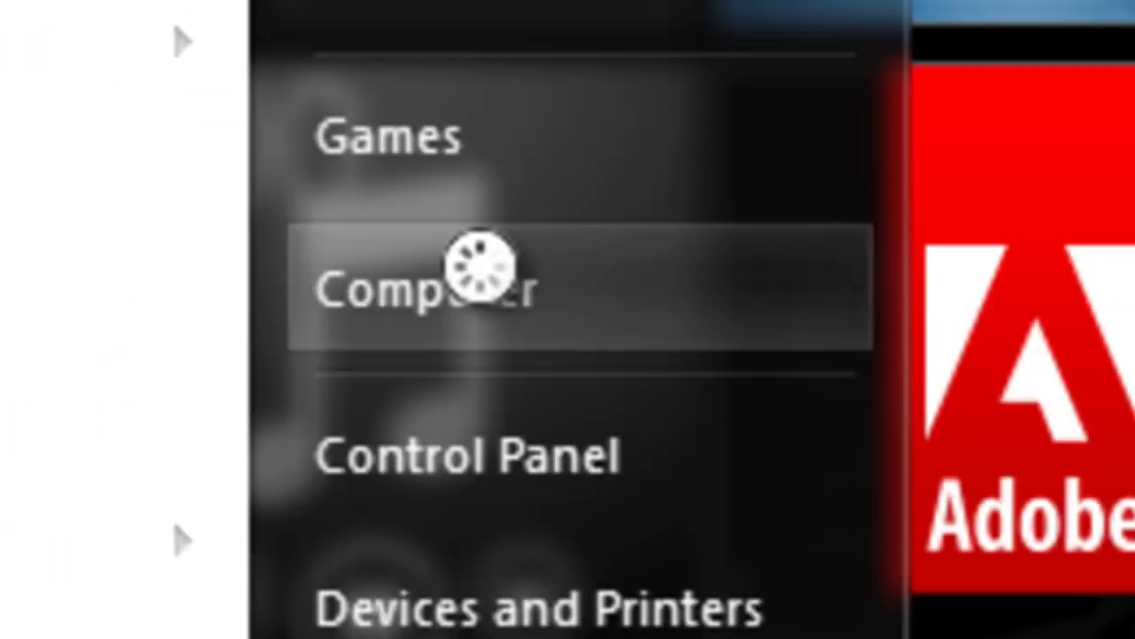
pyautogui.rightClick(395, 178)
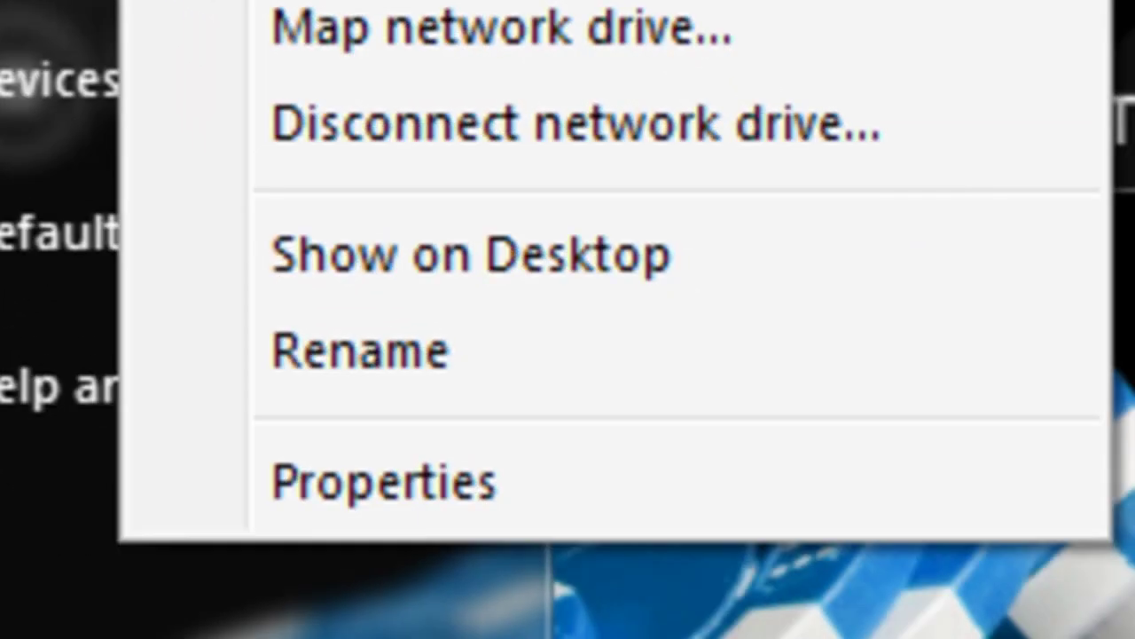
pyautogui.press('Escape')
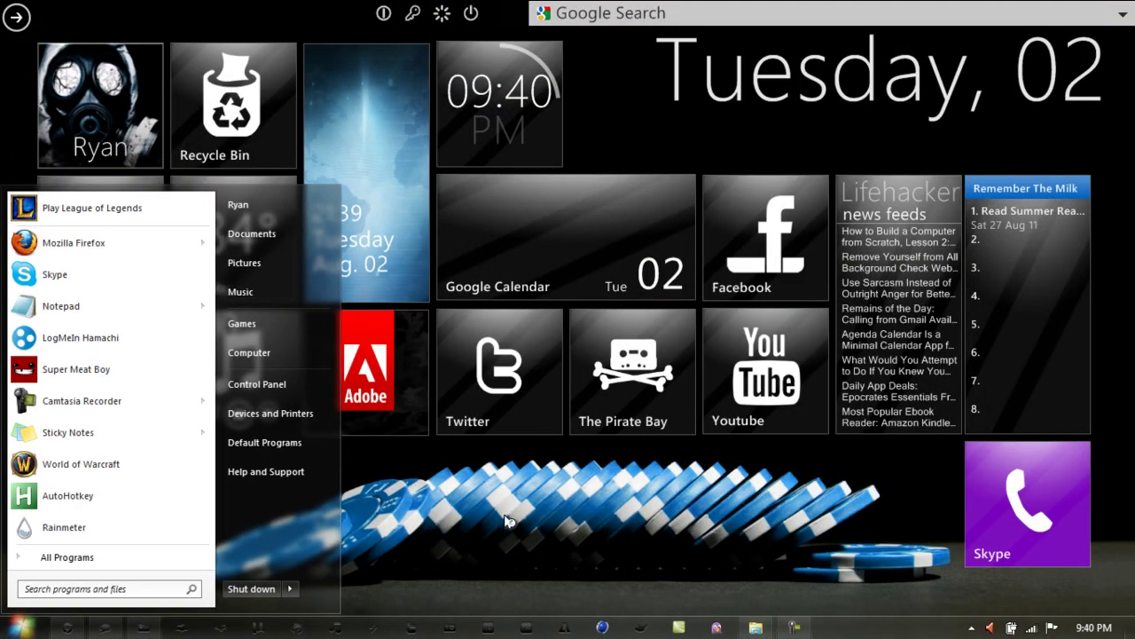
pyautogui.click(508, 516)
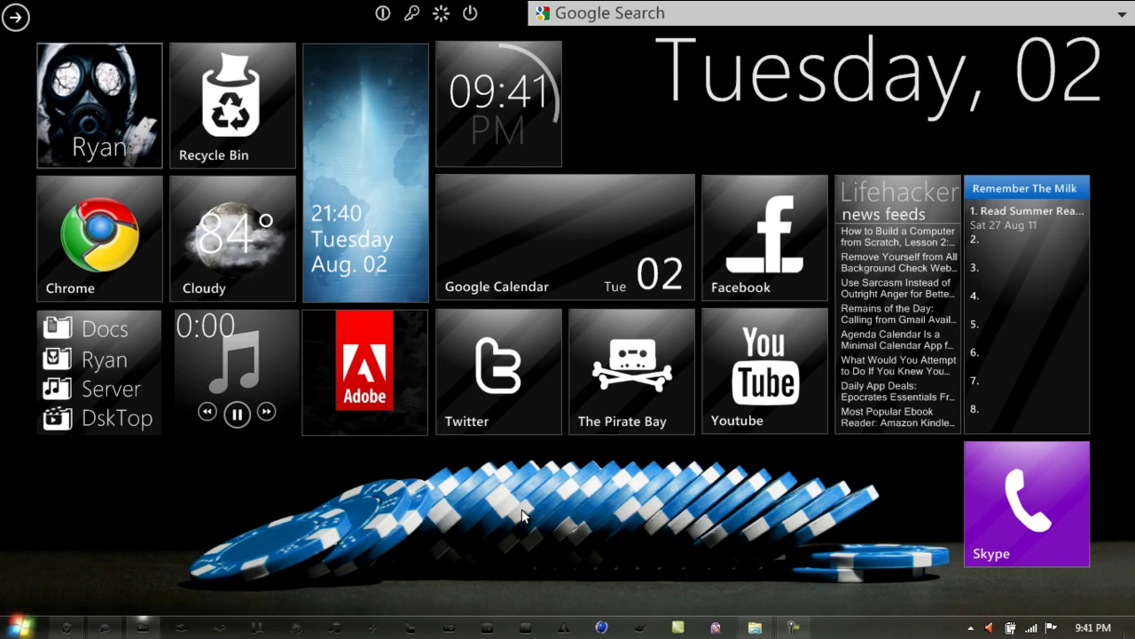
# Switch to Chrome and examine the 32-bit and 64-bit Windows download options for 7-Zip 9.20
pyautogui.click(67, 624)
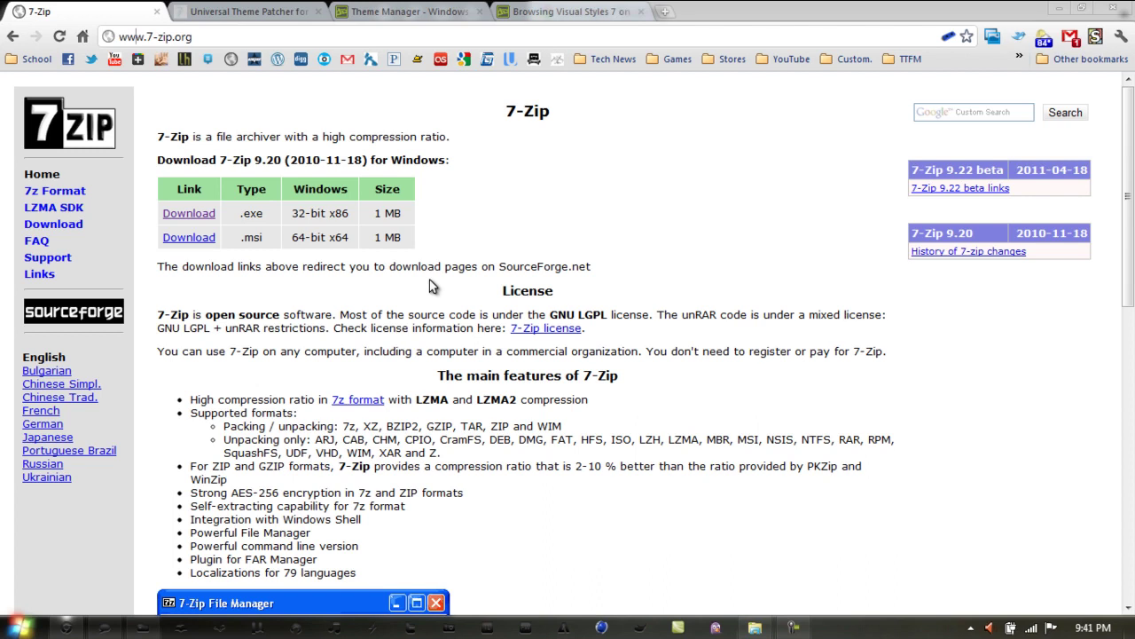
pyautogui.moveTo(305, 238); pyautogui.dragTo(355, 238)
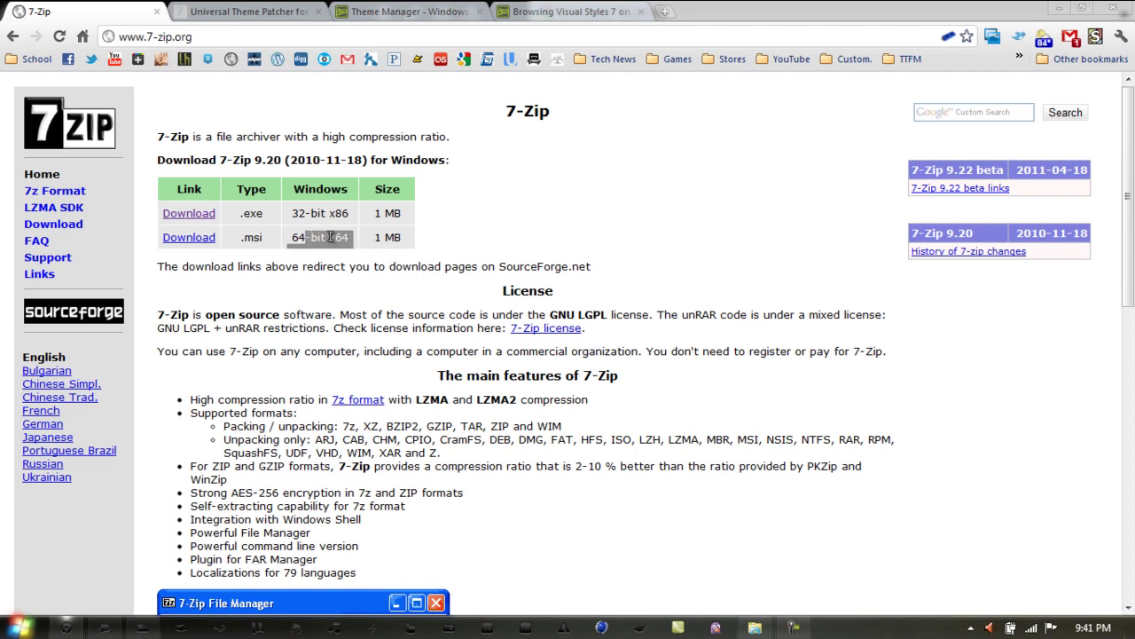
pyautogui.click(330, 236)
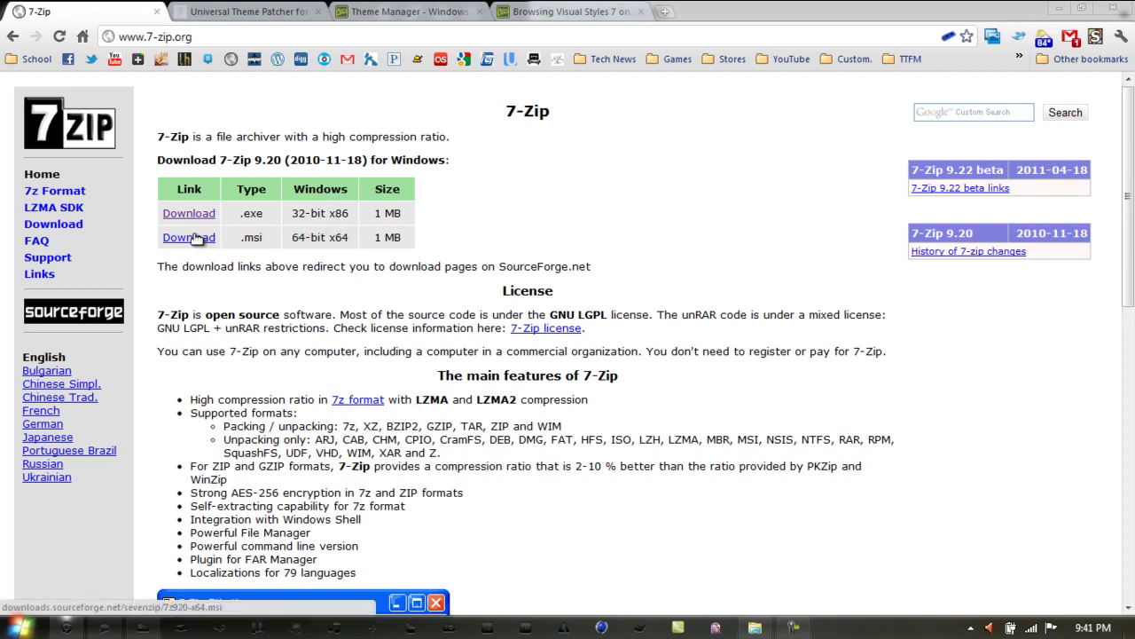
pyautogui.tripleClick(301, 213)
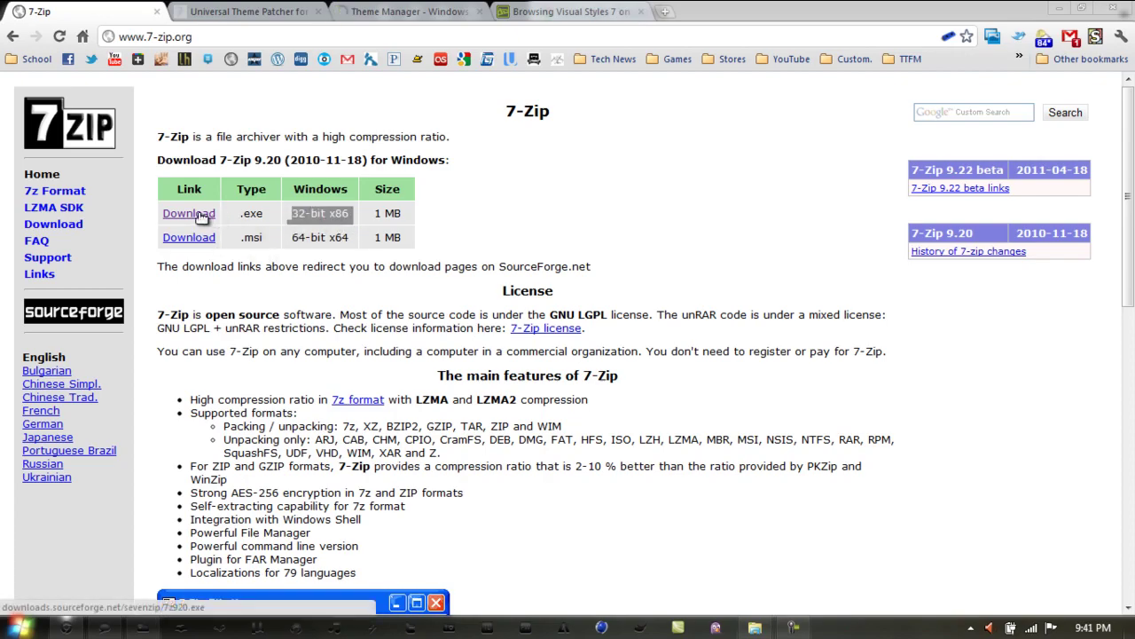
pyautogui.click(200, 217)
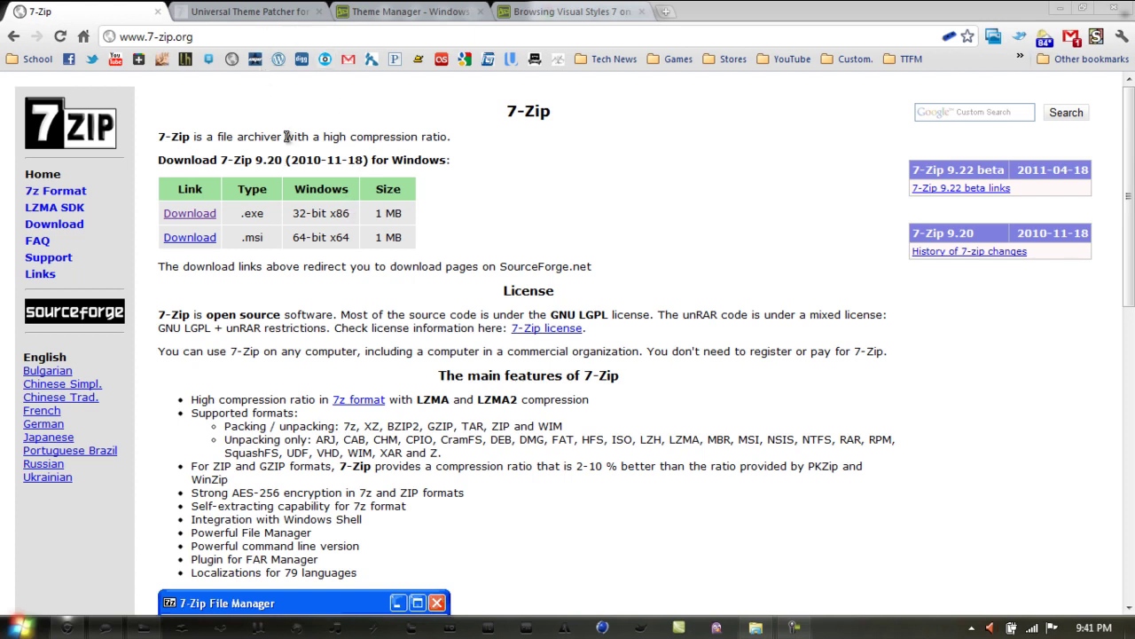
# Examine the Universal Theme Patcher 1.5 page, including its description, download link and full details
pyautogui.click(260, 12)
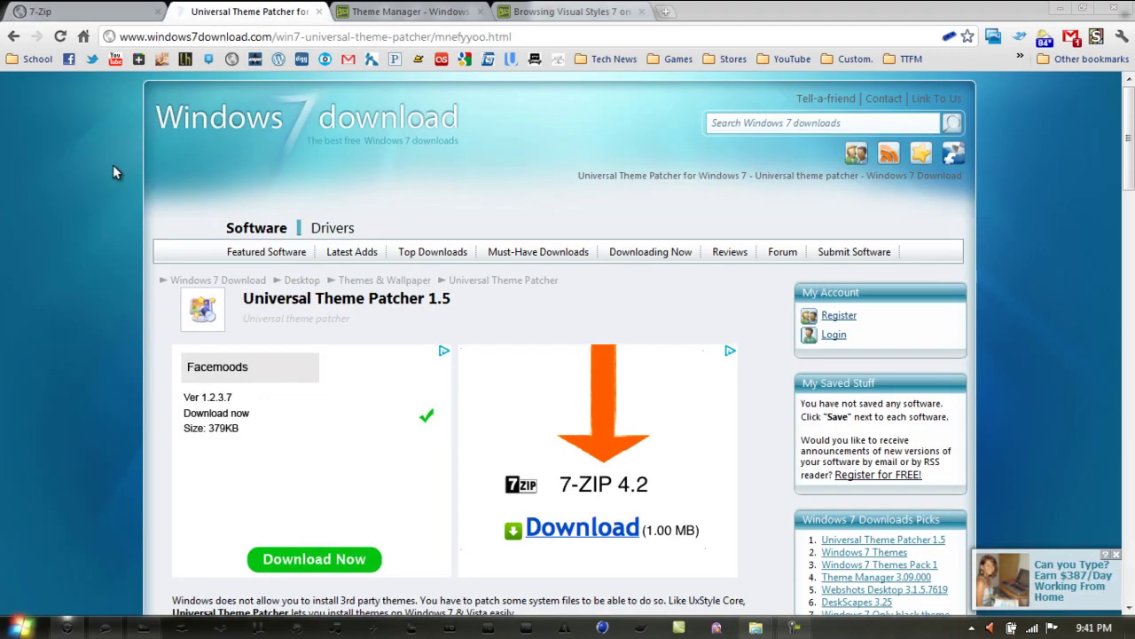
pyautogui.scroll(-4, 115, 310)
pyautogui.scroll(3, 104, 330)
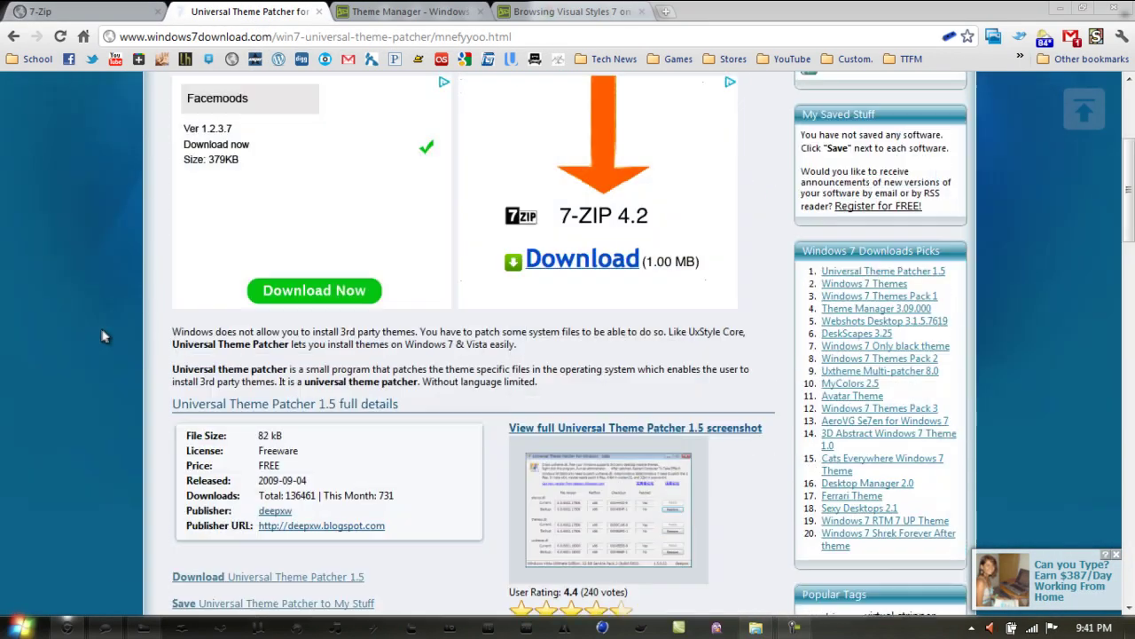
pyautogui.scroll(1, 104, 330)
pyautogui.scroll(-4, 105, 331)
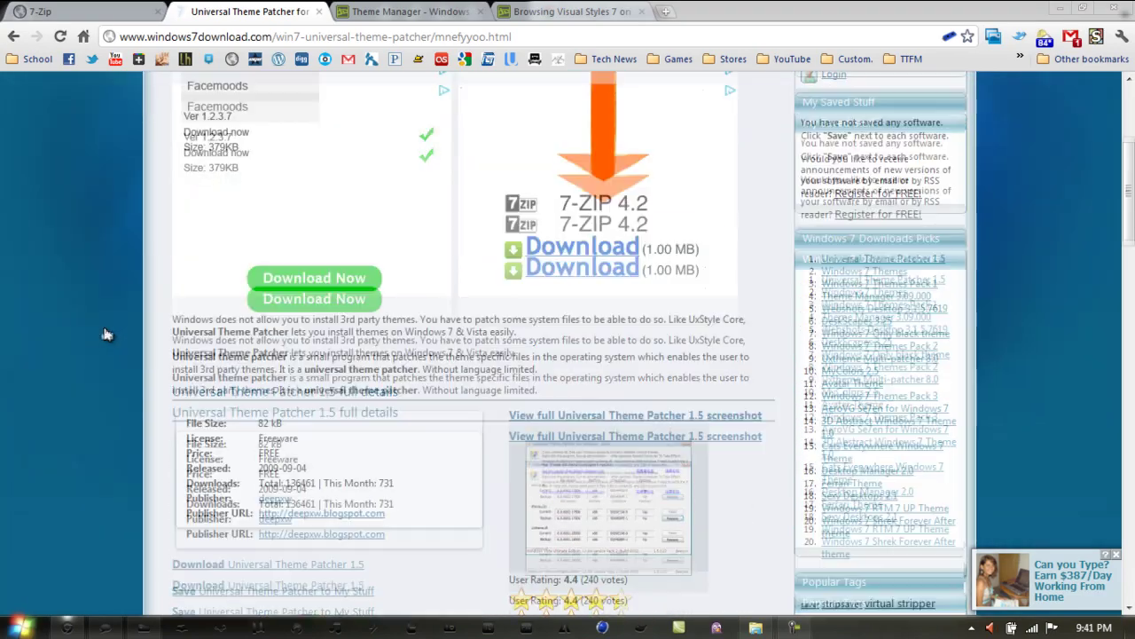
pyautogui.scroll(4, 106, 332)
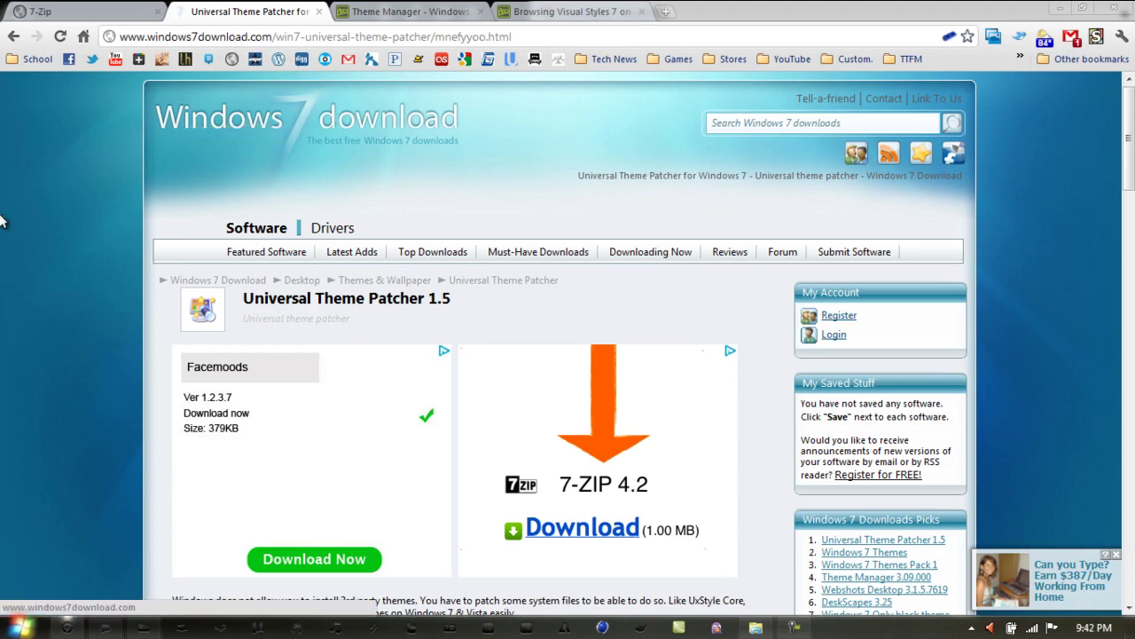
pyautogui.scroll(-7, 22, 160)
pyautogui.scroll(1, 105, 288)
pyautogui.scroll(2, 104, 284)
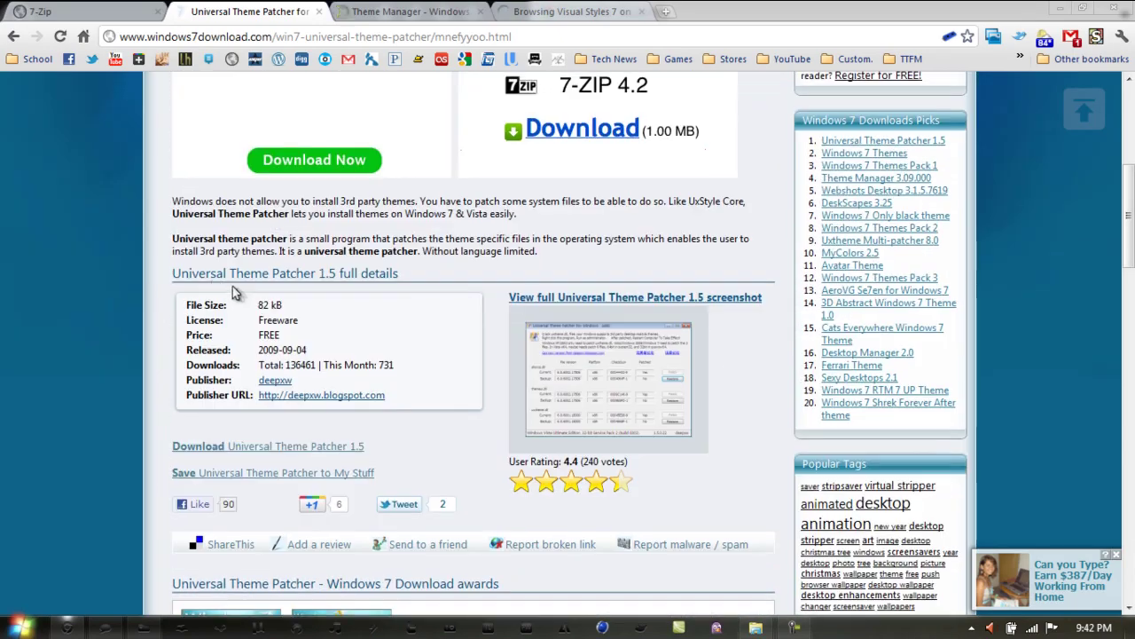
pyautogui.moveTo(232, 286); pyautogui.dragTo(373, 410)
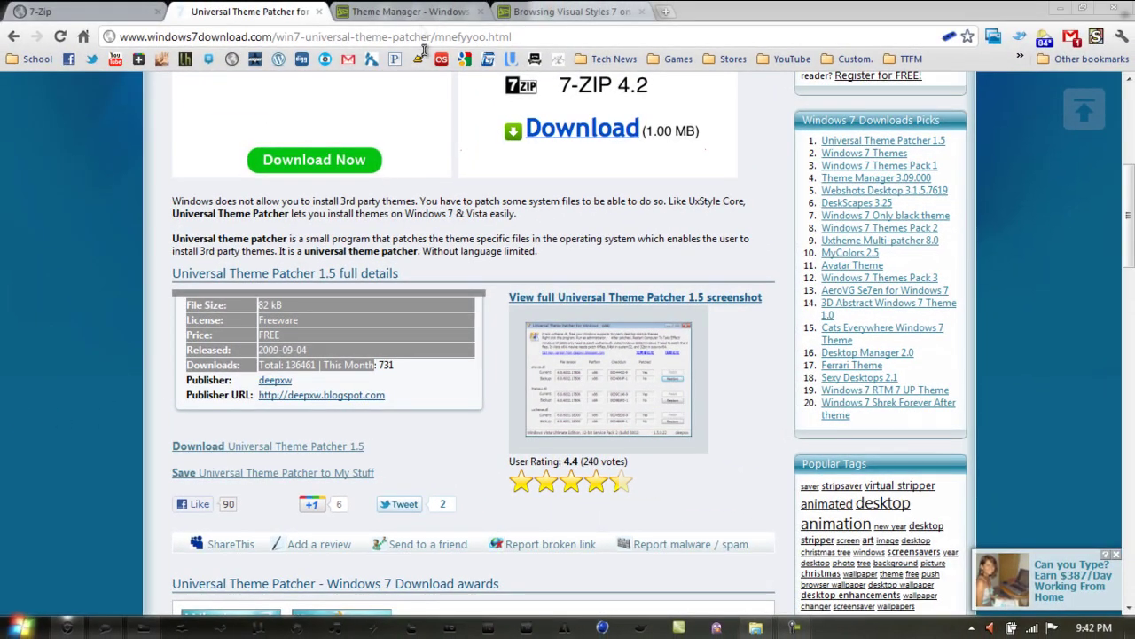
# View the Theme Manager - Windows 7 page and browse the popular Visual Styles 7 themes on deviantART
pyautogui.click(411, 13)
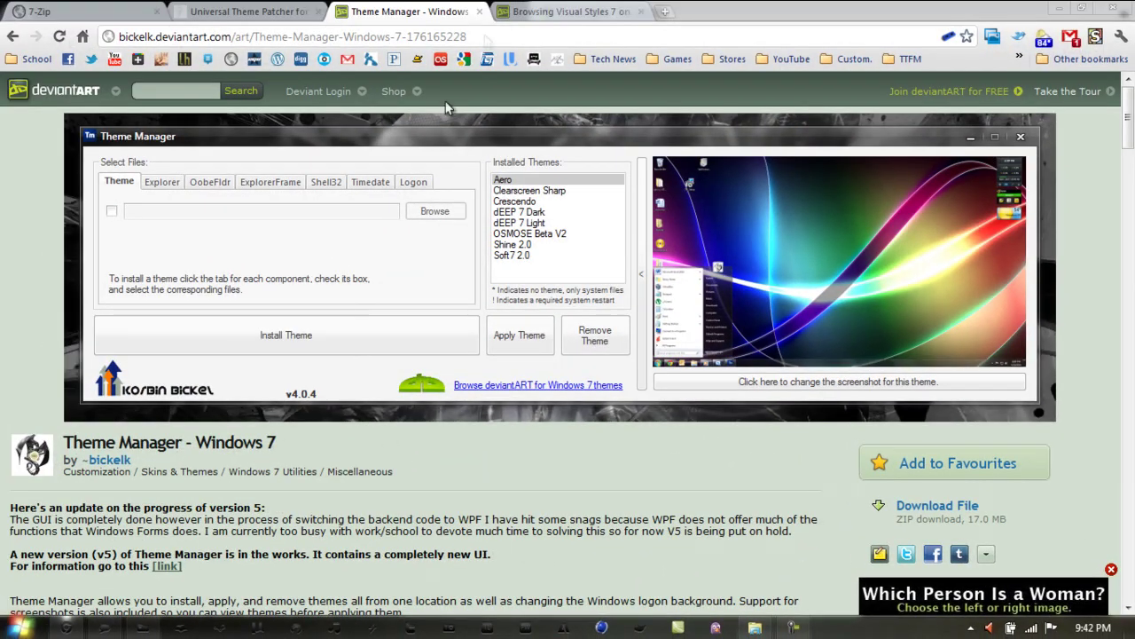
pyautogui.click(550, 11)
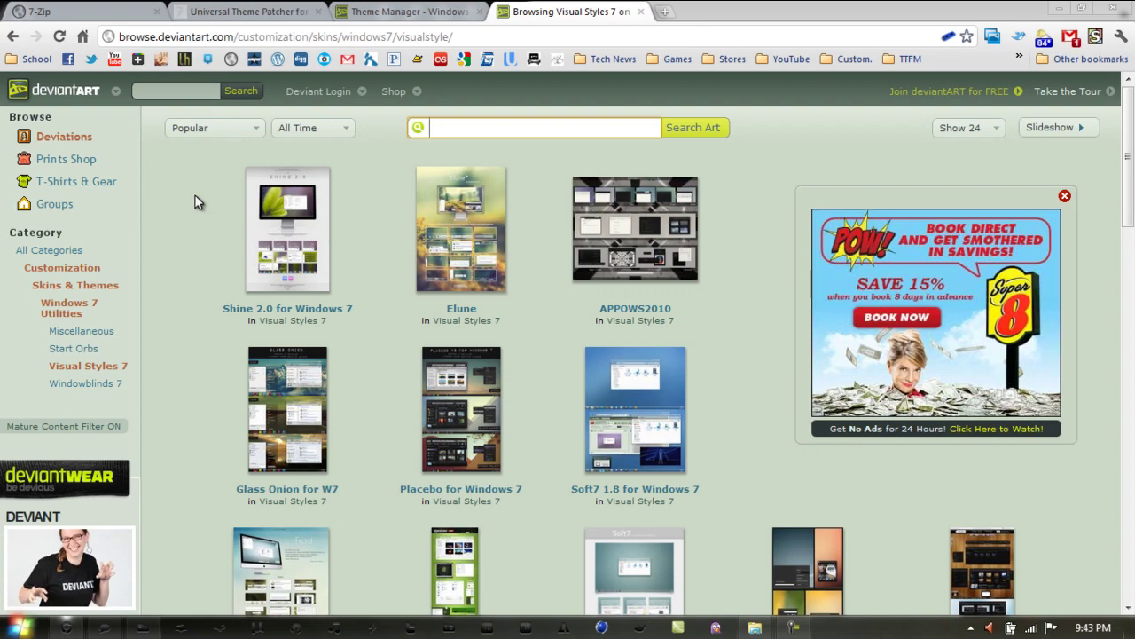
pyautogui.scroll(-2, 197, 202)
pyautogui.scroll(2, 200, 186)
pyautogui.scroll(-1, 211, 198)
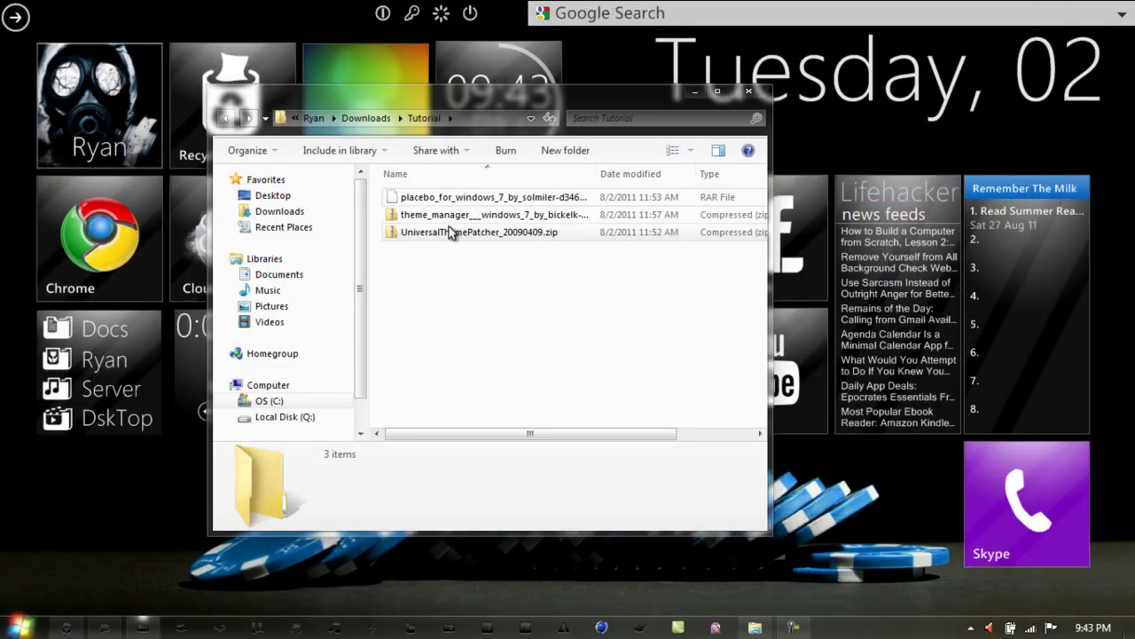
# Review the downloaded theme patcher, theme manager and Placebo archives one by one in the Tutorial folder
pyautogui.click(448, 238)
pyautogui.press('Up')
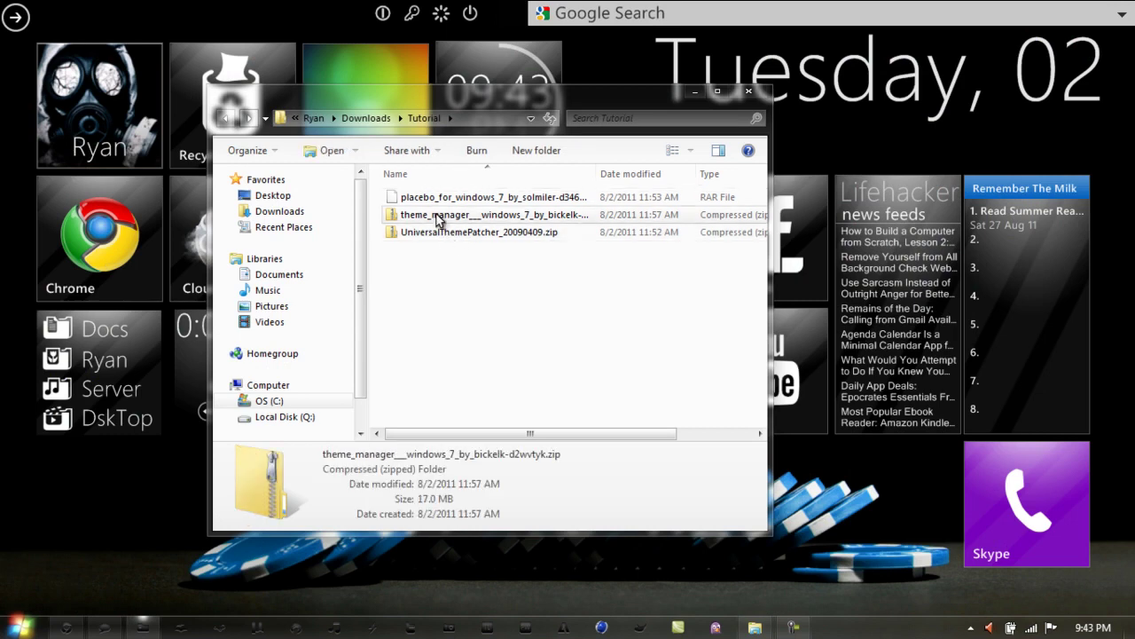
pyautogui.press('Up')
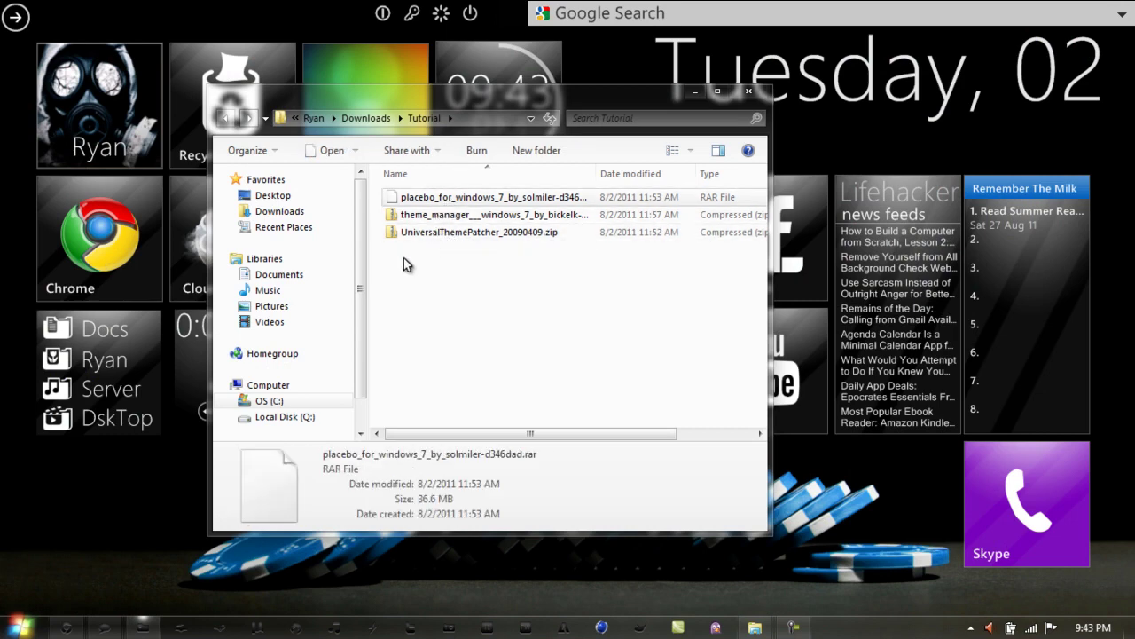
# Switch to Chrome and read the 32-bit and 64-bit compatibility note on the Placebo for Windows 7 page
pyautogui.click(64, 628)
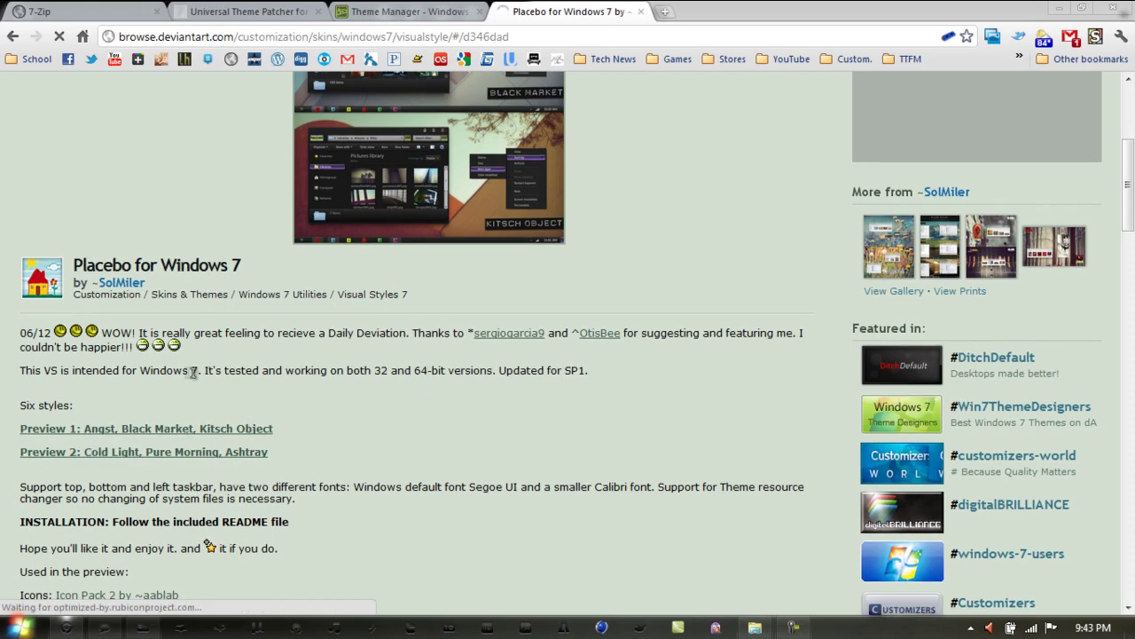
pyautogui.moveTo(207, 372); pyautogui.dragTo(264, 374)
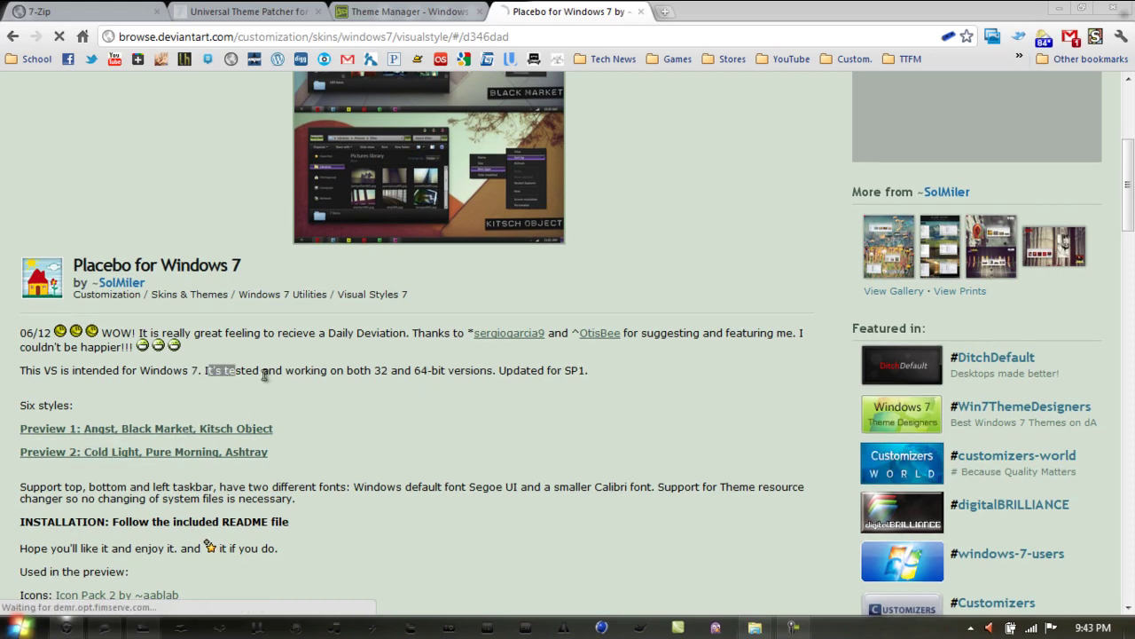
pyautogui.moveTo(334, 374); pyautogui.dragTo(483, 376)
pyautogui.click(482, 377)
pyautogui.moveTo(364, 373); pyautogui.dragTo(530, 372)
pyautogui.click(461, 372)
pyautogui.click(531, 373)
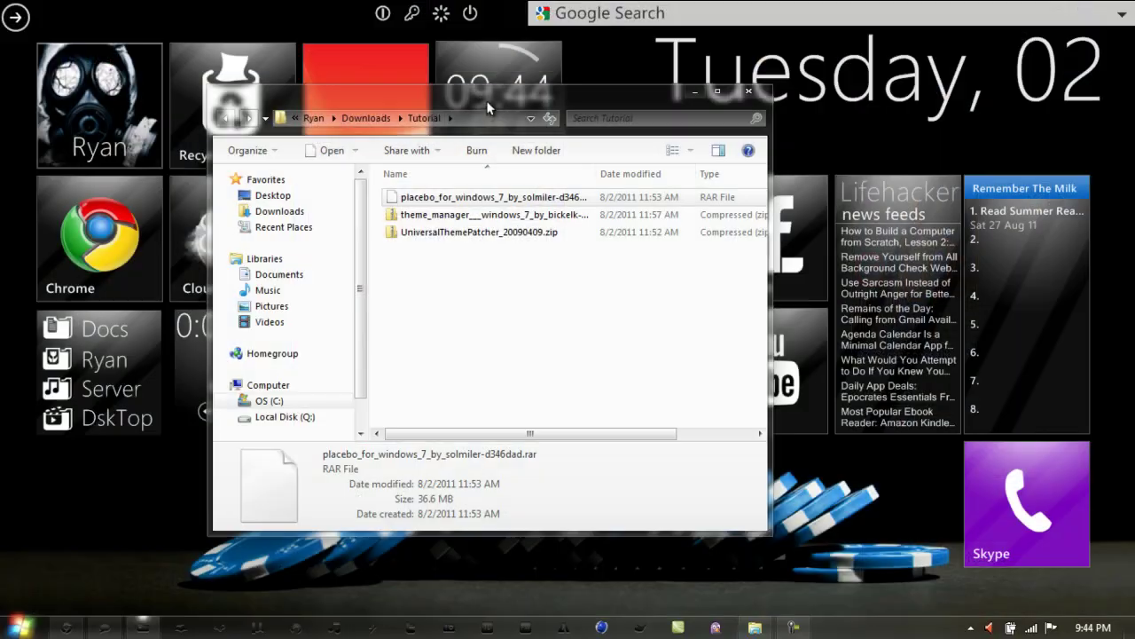
# Extract UniversalThemePatcher_20090409.zip with 7-Zip into a folder of the same name inside the Tutorial folder
pyautogui.moveTo(486, 100); pyautogui.dragTo(563, 127)
pyautogui.moveTo(577, 315); pyautogui.dragTo(457, 213)
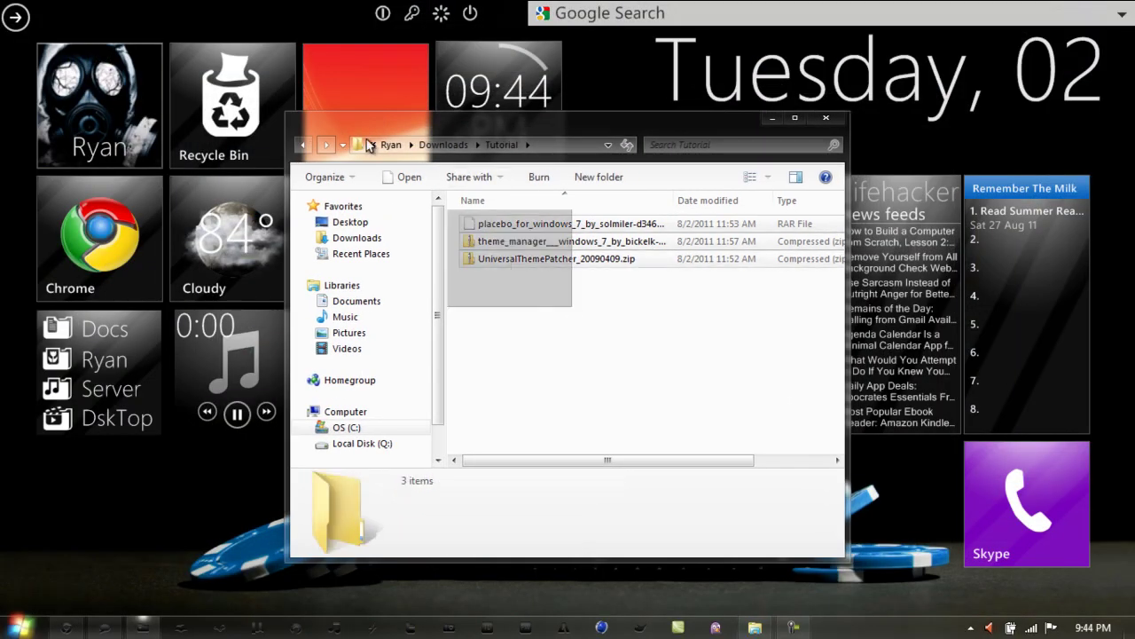
pyautogui.click(608, 320)
pyautogui.click(528, 258)
pyautogui.rightClick(528, 258)
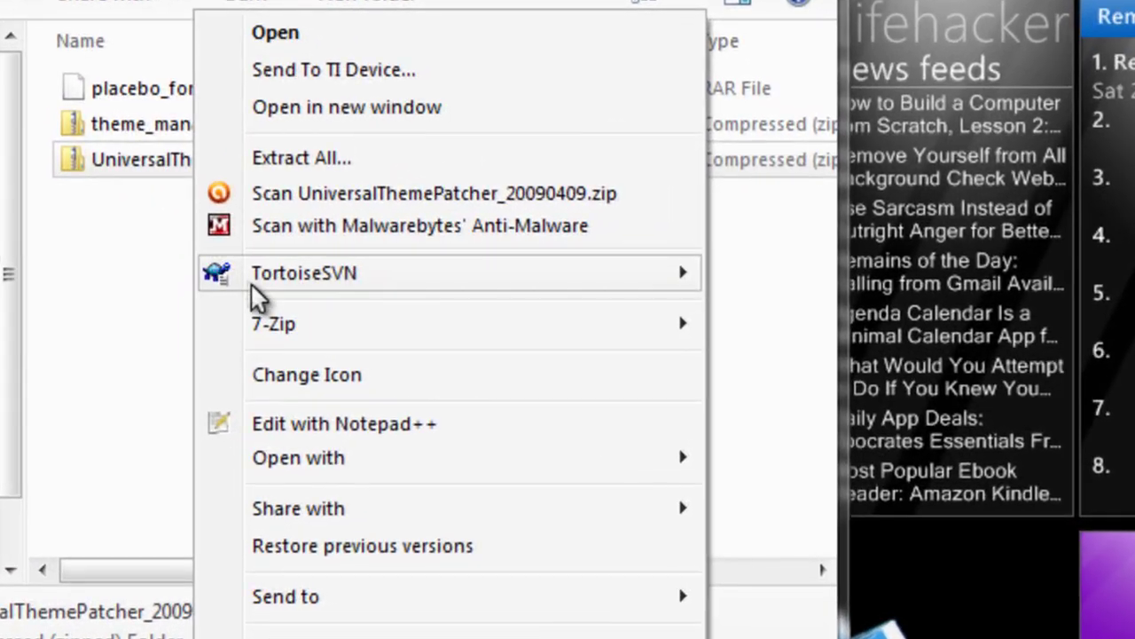
pyautogui.moveTo(404, 332)
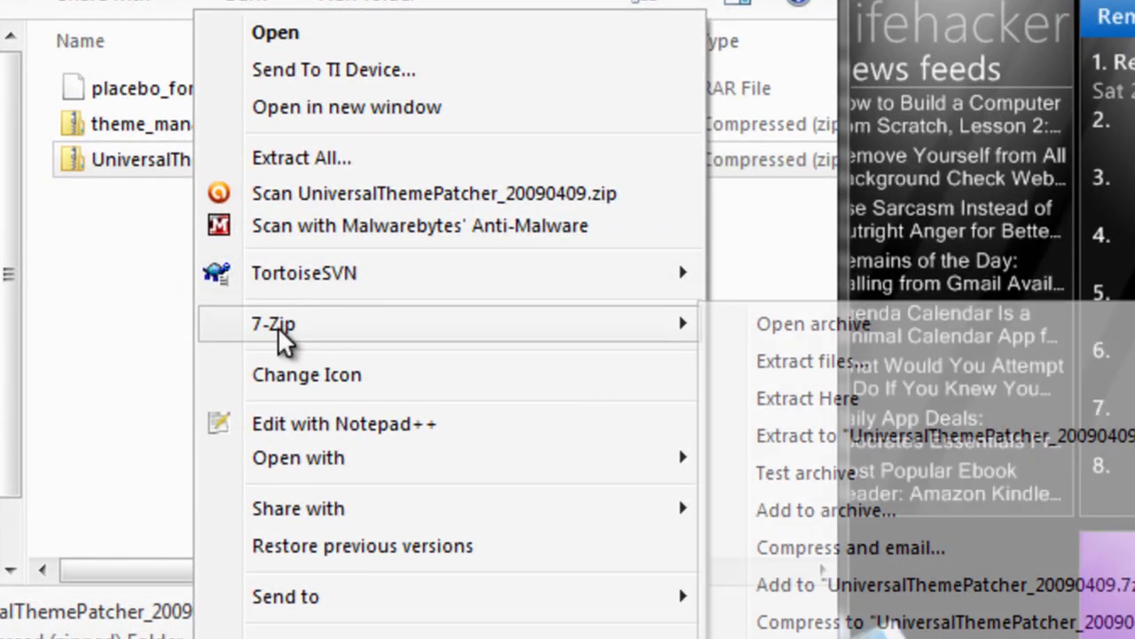
pyautogui.click(840, 443)
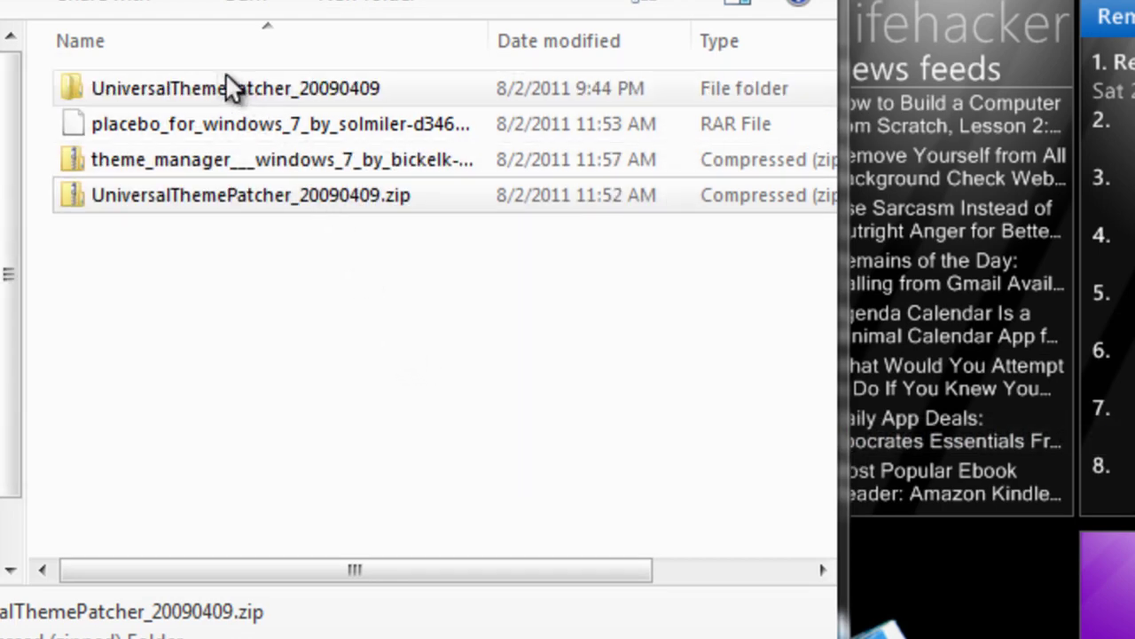
# Open the extracted UniversalThemePatcher_20090409 folder and its inner folder, and select both patcher executables
pyautogui.click(160, 82)
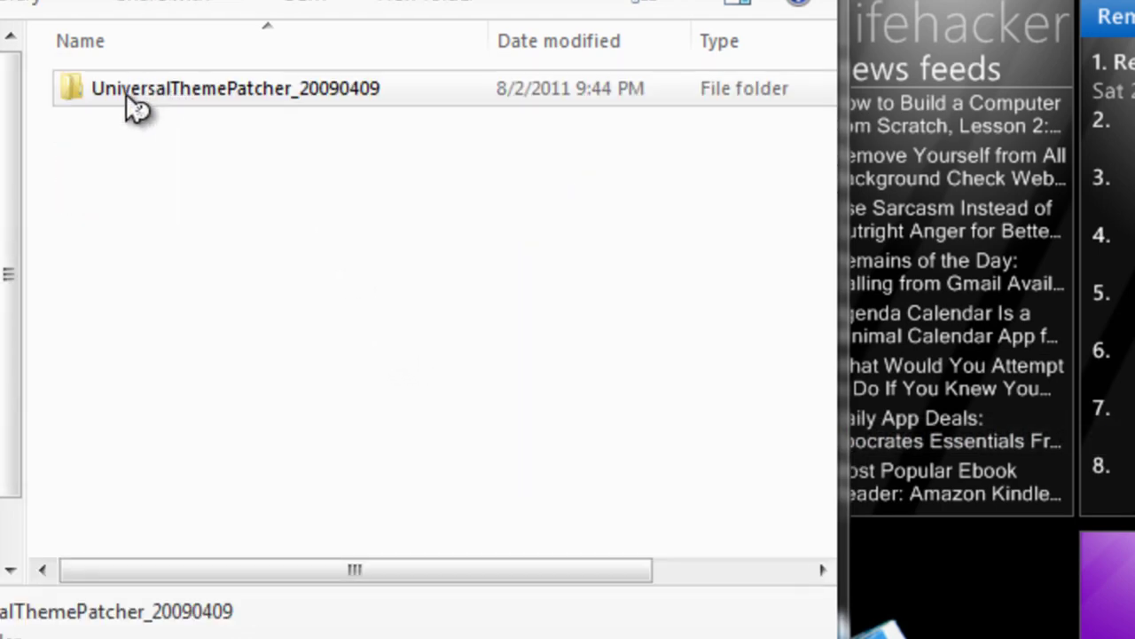
pyautogui.doubleClick(128, 92)
pyautogui.moveTo(244, 275); pyautogui.dragTo(142, 197)
pyautogui.moveTo(203, 278); pyautogui.dragTo(97, 190)
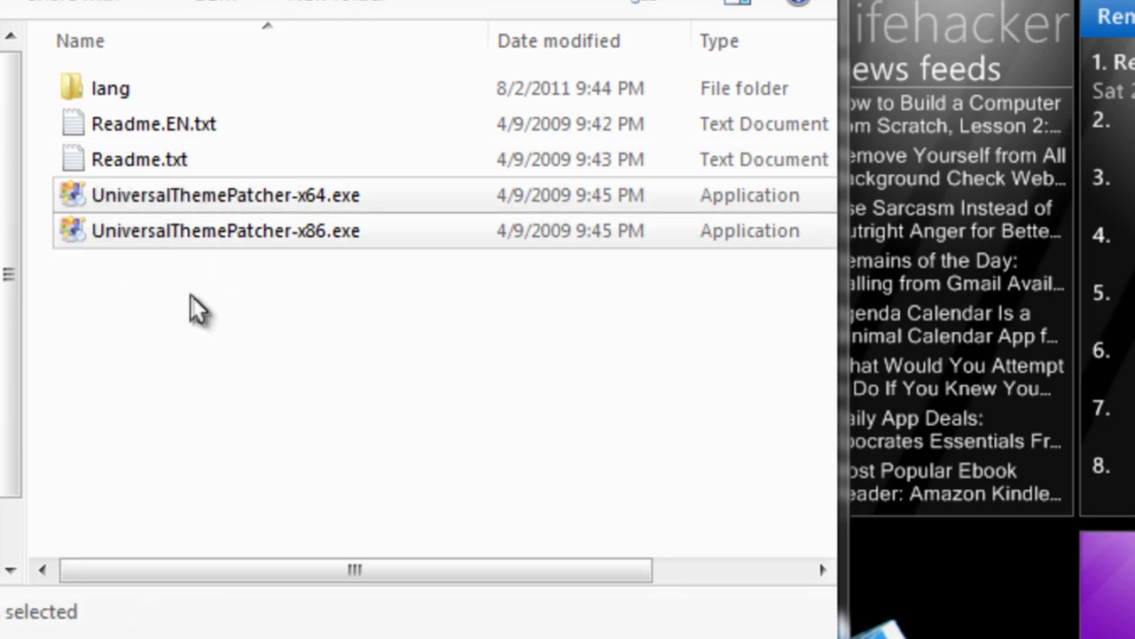
pyautogui.moveTo(198, 299); pyautogui.dragTo(69, 190)
# Compare the x86 and x64 patcher executables and select UniversalThemePatcher-x64.exe for the 64-bit system
pyautogui.click(311, 228)
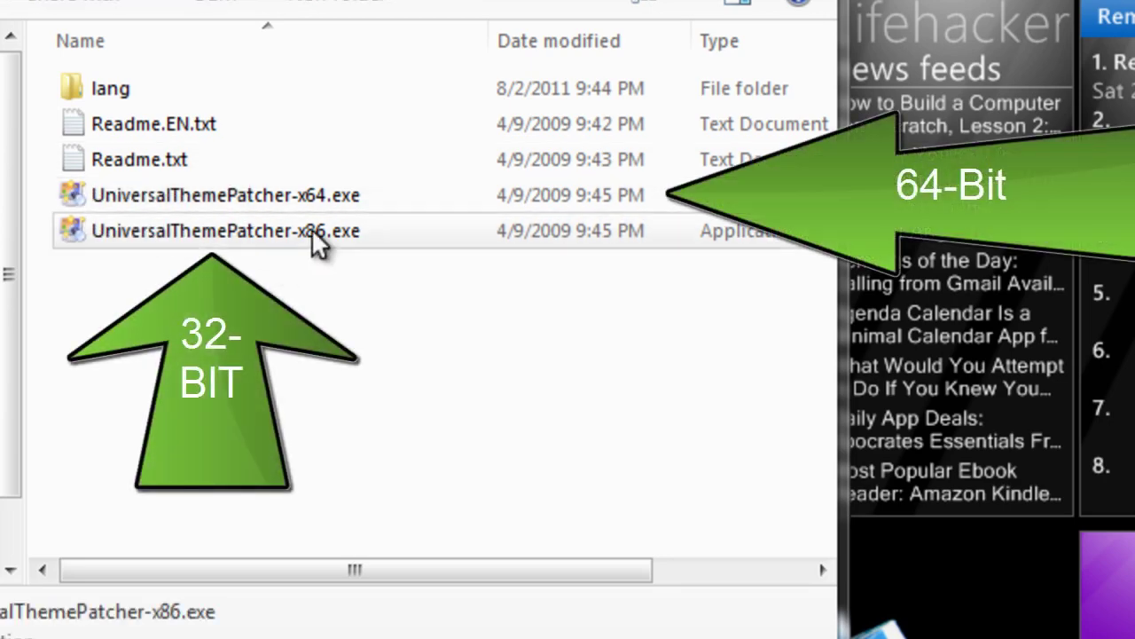
pyautogui.click(289, 198)
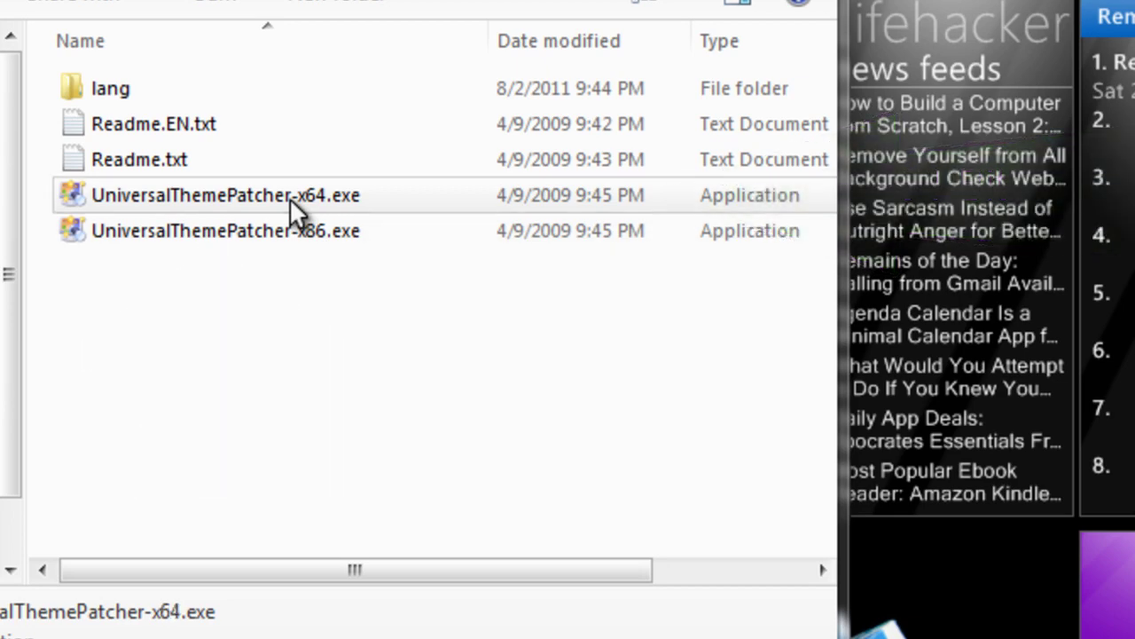
pyautogui.click(292, 233)
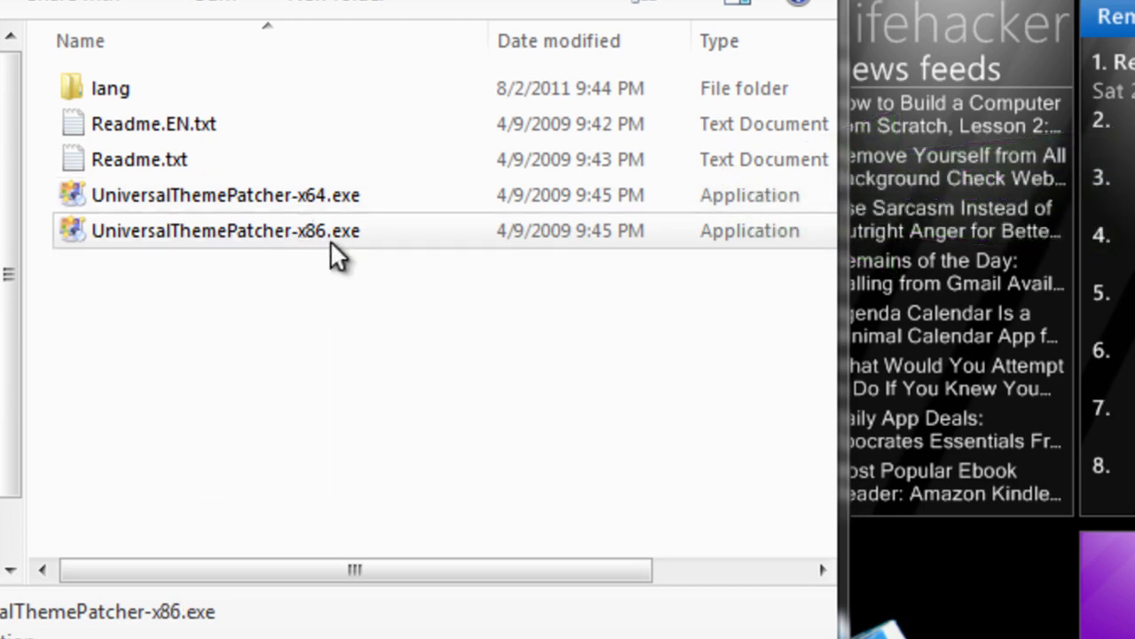
pyautogui.click(259, 197)
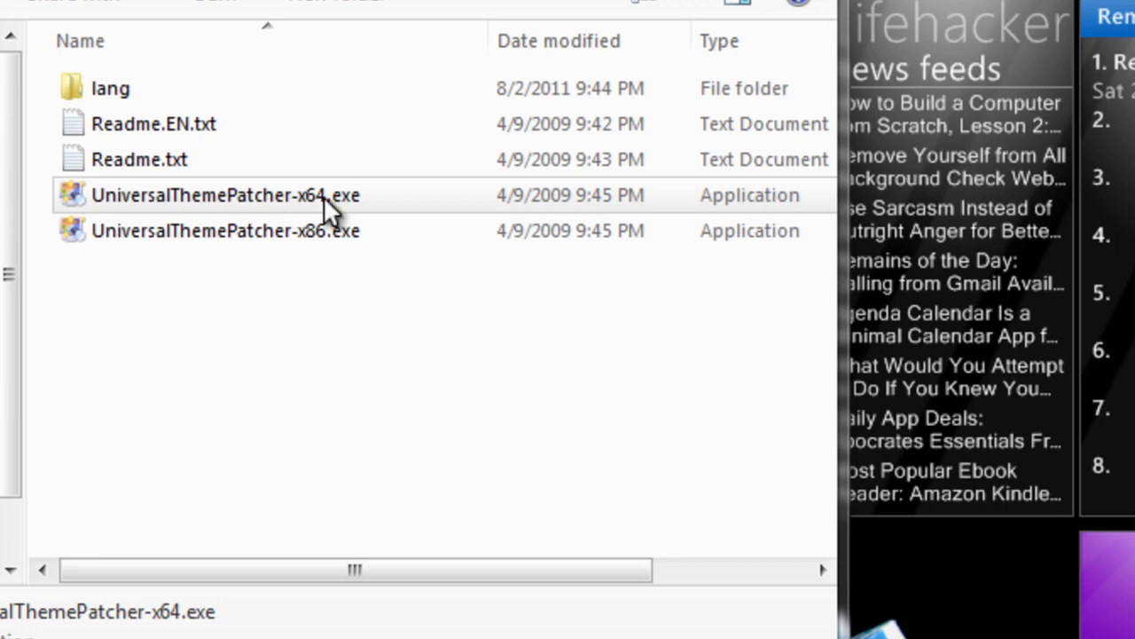
# Run UniversalThemePatcher-x64.exe as administrator
pyautogui.moveTo(324, 196)
pyautogui.moveTo(444, 0); pyautogui.dragTo(259, 9)
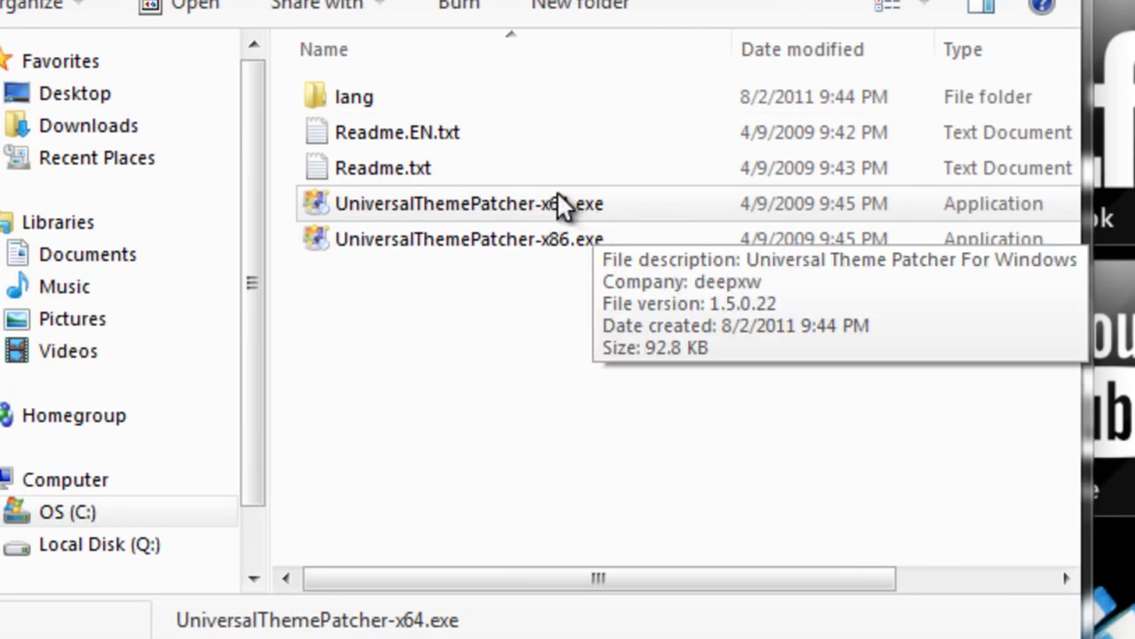
pyautogui.doubleClick(557, 194)
pyautogui.rightClick(557, 194)
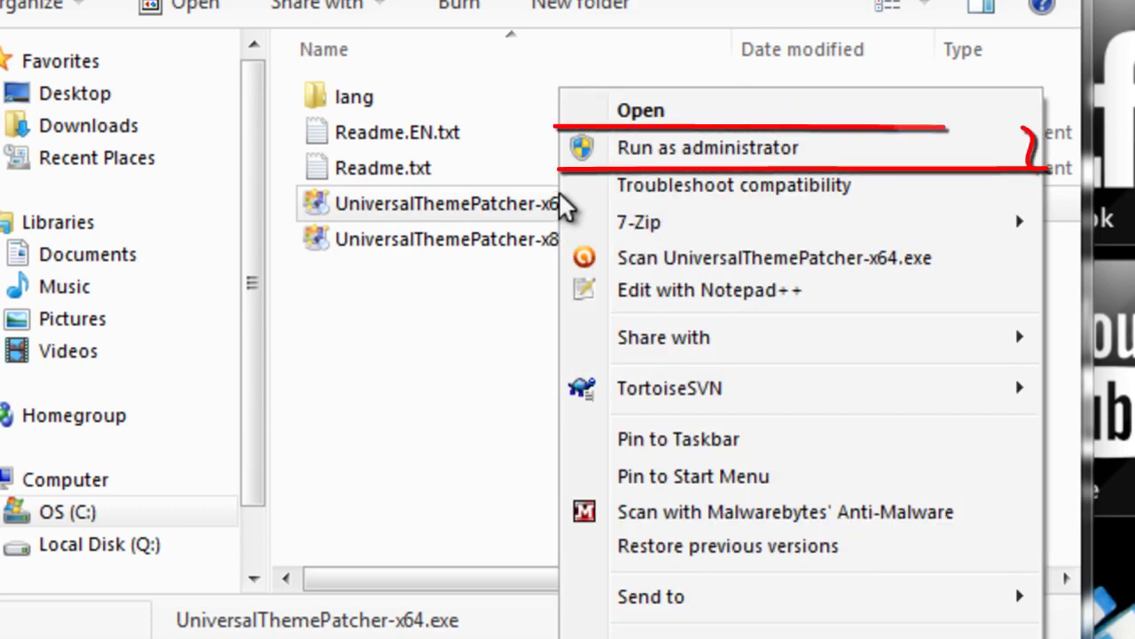
pyautogui.click(696, 149)
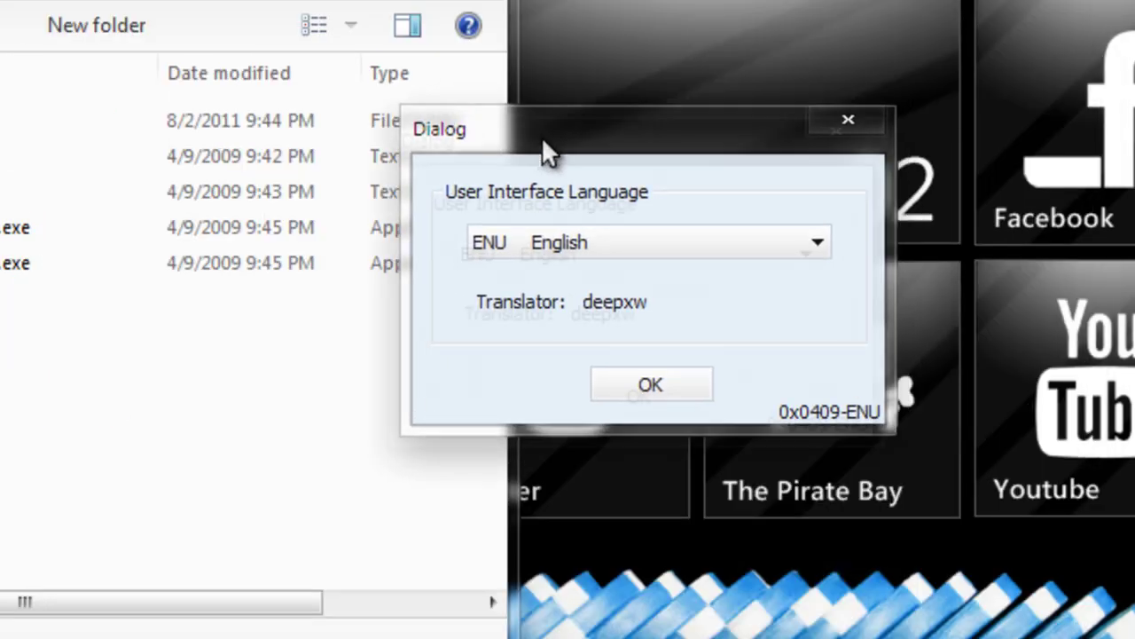
# Choose ENU English as the patcher's user interface language and confirm it
pyautogui.click(550, 264)
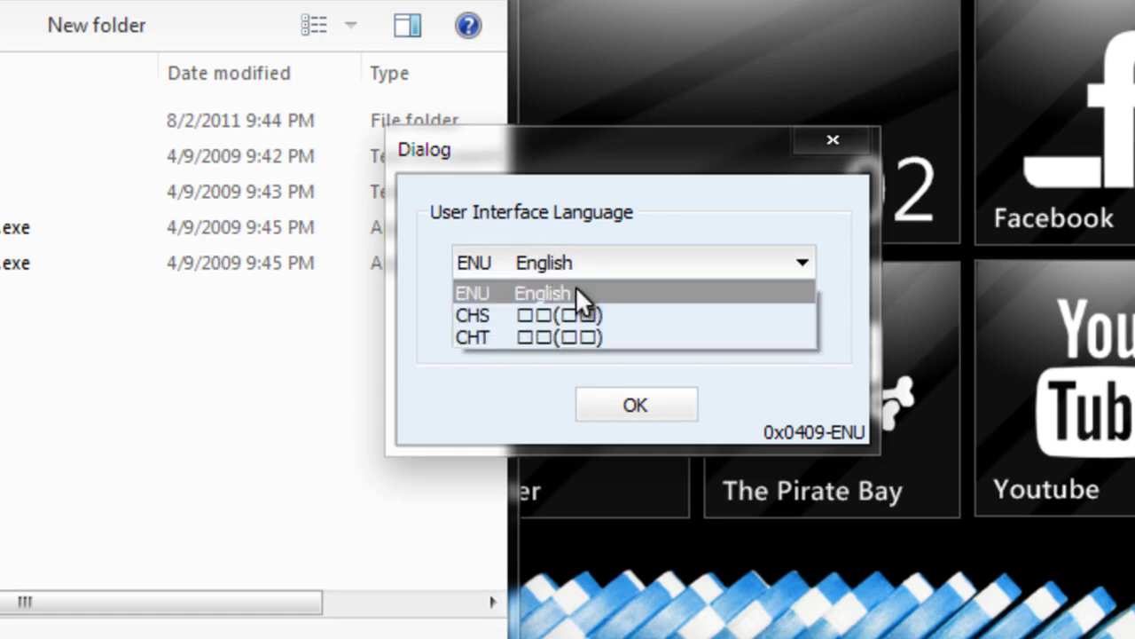
pyautogui.click(576, 289)
pyautogui.click(571, 275)
pyautogui.click(572, 315)
pyautogui.click(573, 264)
pyautogui.click(568, 293)
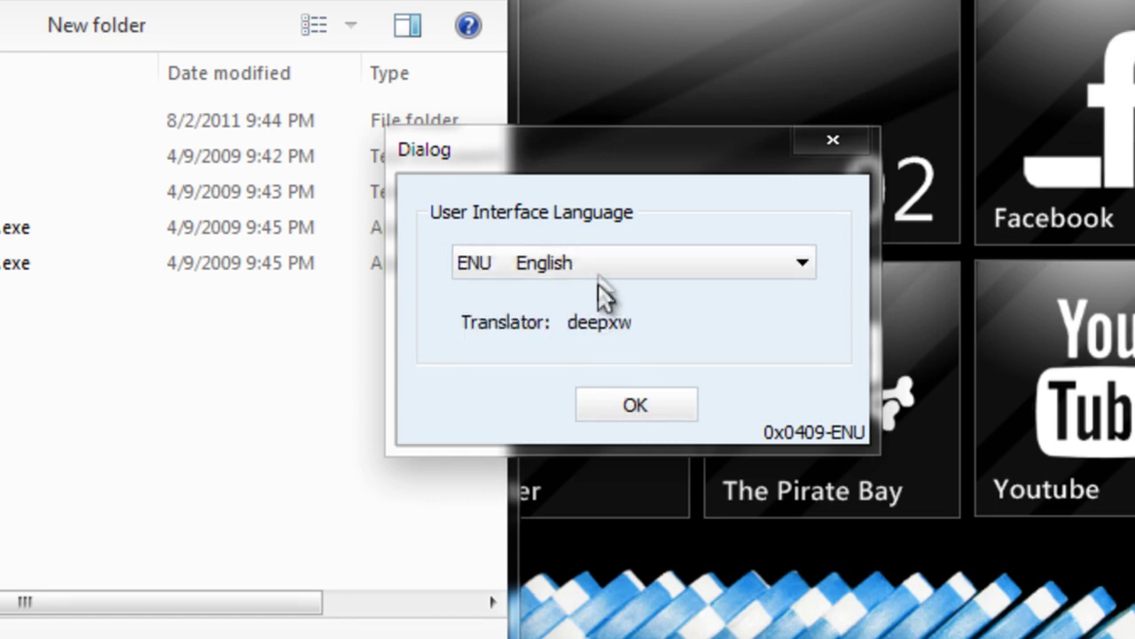
pyautogui.click(609, 406)
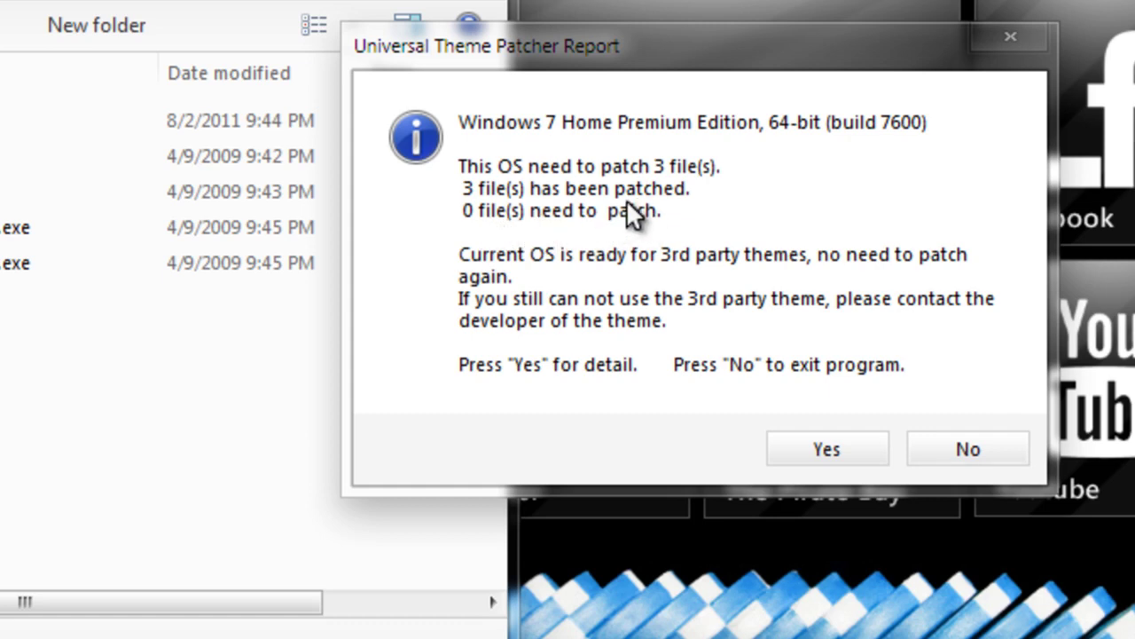
# Check the detailed patch status of the system theme files, and close Universal Theme Patcher
pyautogui.click(826, 448)
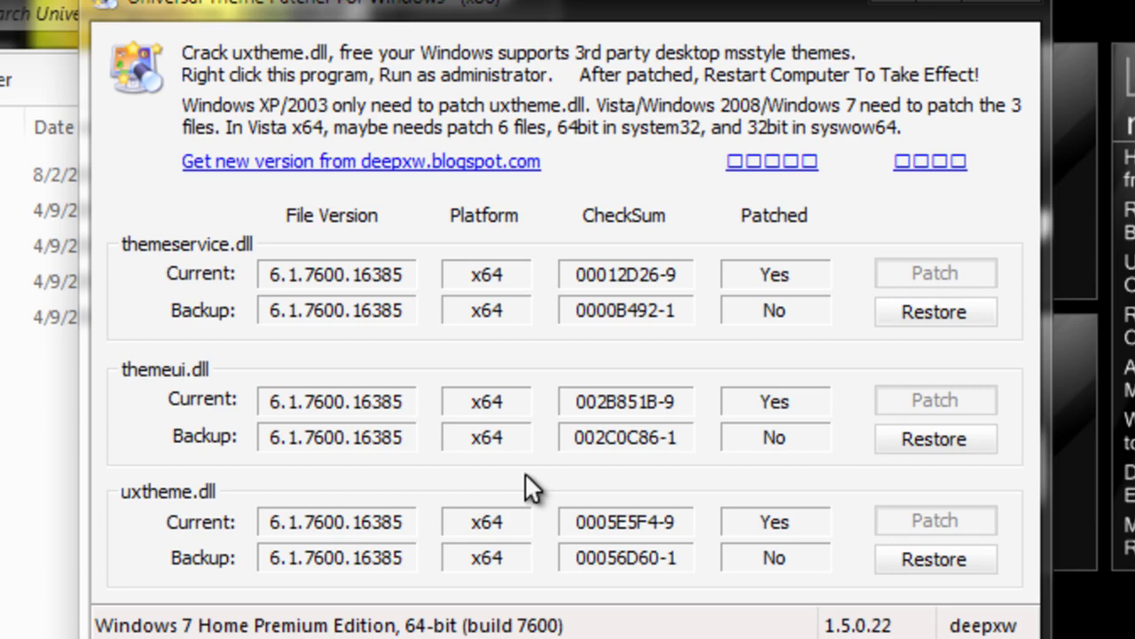
pyautogui.click(1021, 4)
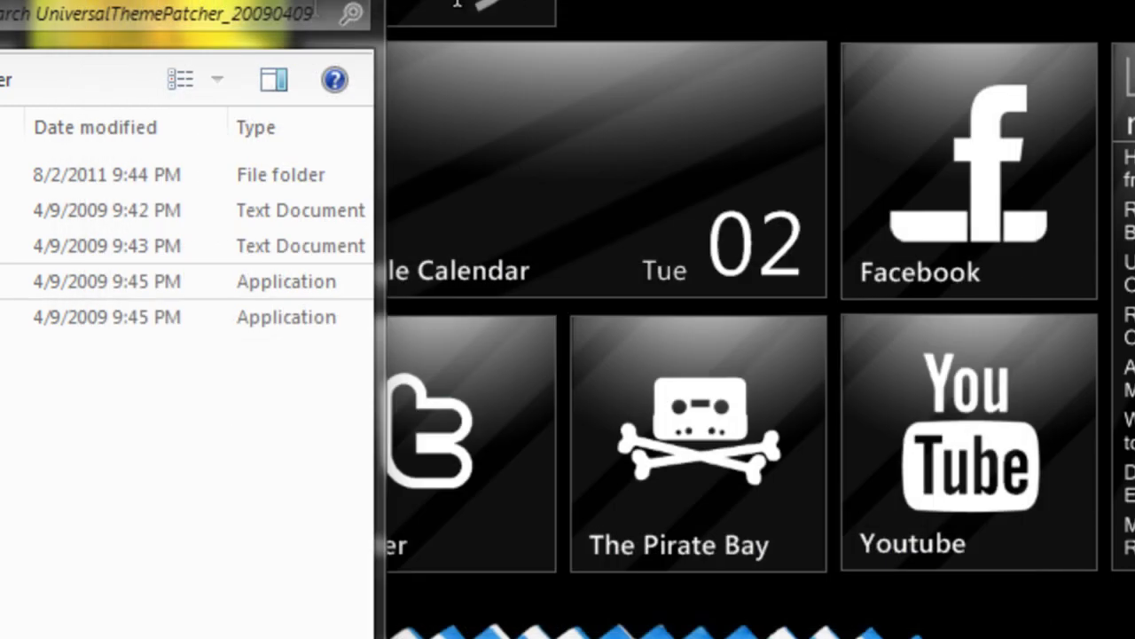
# Return to the Tutorial folder and extract the theme_manager zip with 7-Zip into a folder of the same name
pyautogui.doubleClick(216, 13)
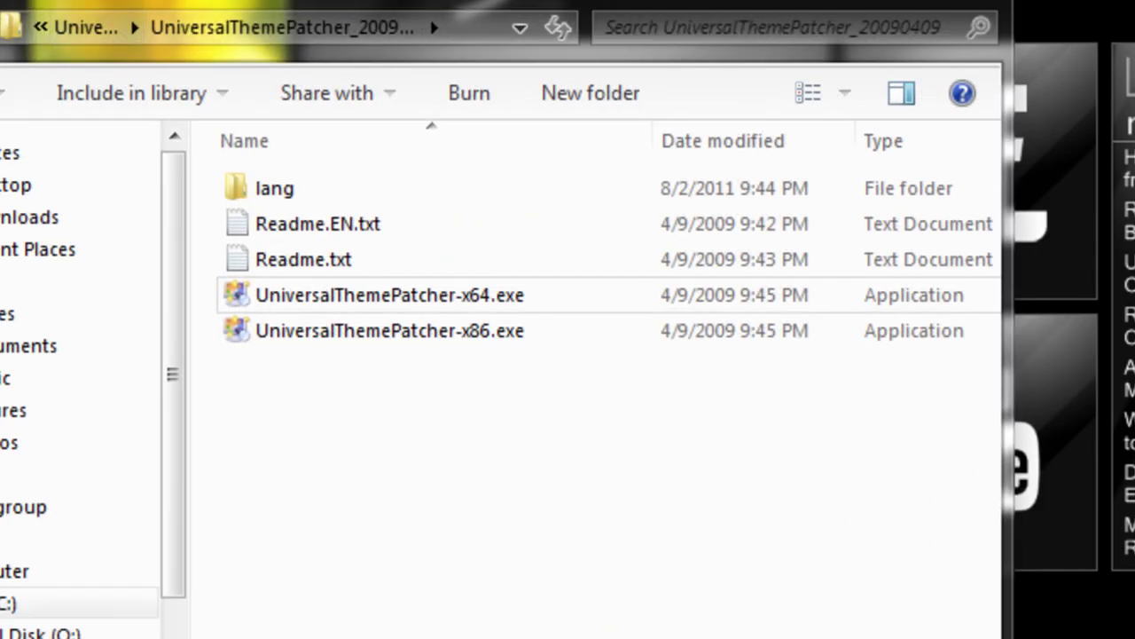
pyautogui.click(71, 25)
pyautogui.click(71, 25)
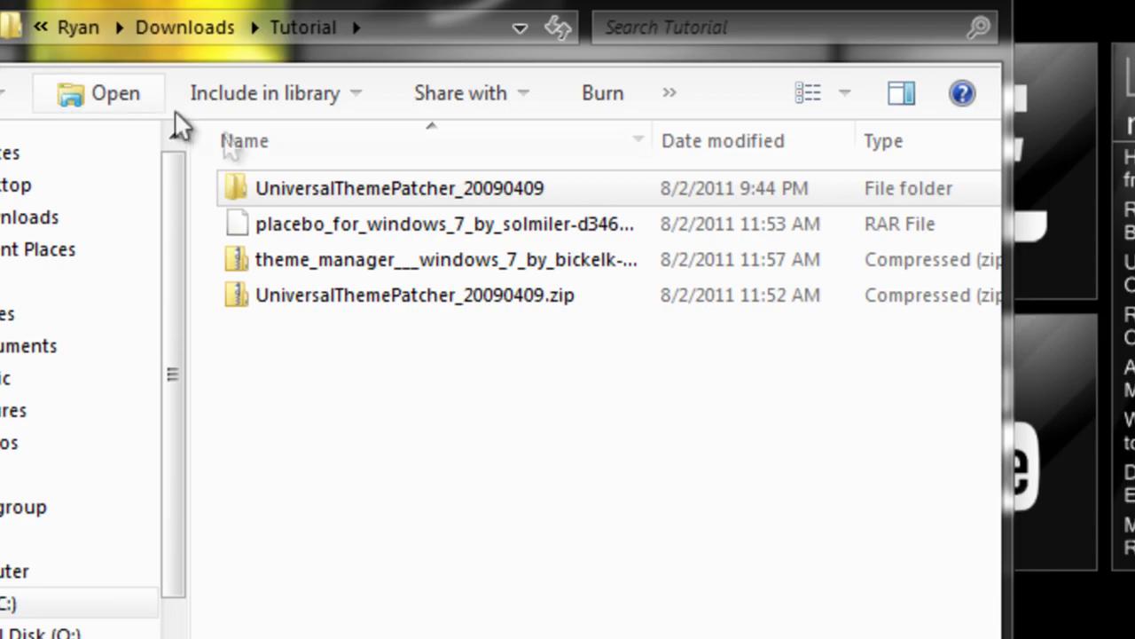
pyautogui.rightClick(448, 262)
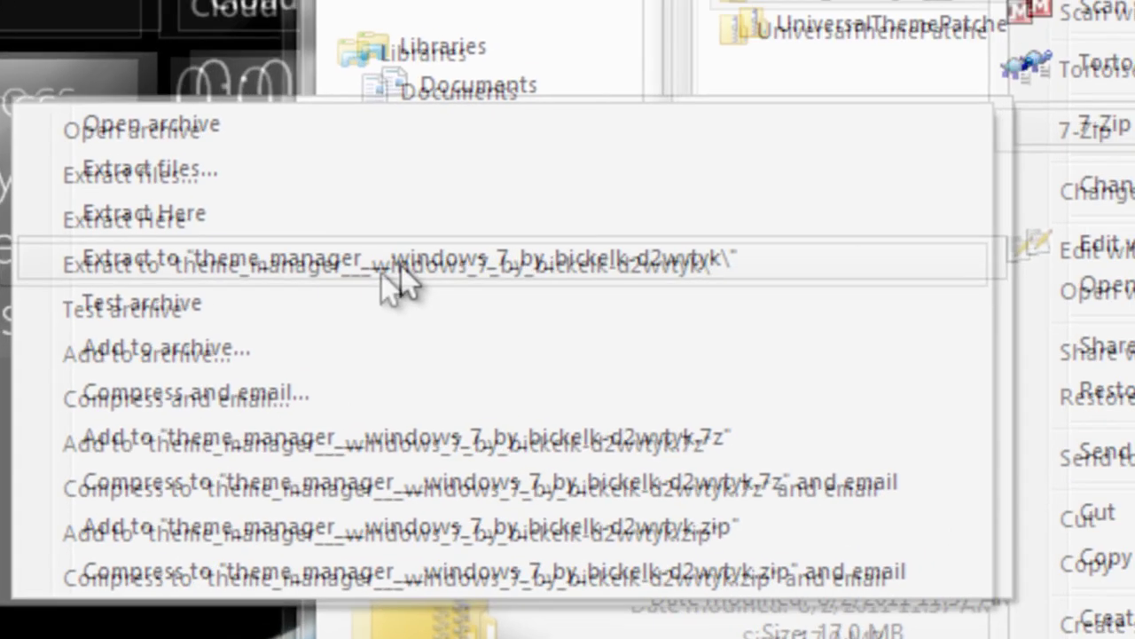
pyautogui.click(400, 243)
# Open the extracted theme_manager folder and run the Theme Manager shortcut as administrator
pyautogui.doubleClick(390, 172)
pyautogui.moveTo(392, 171); pyautogui.dragTo(375, 193)
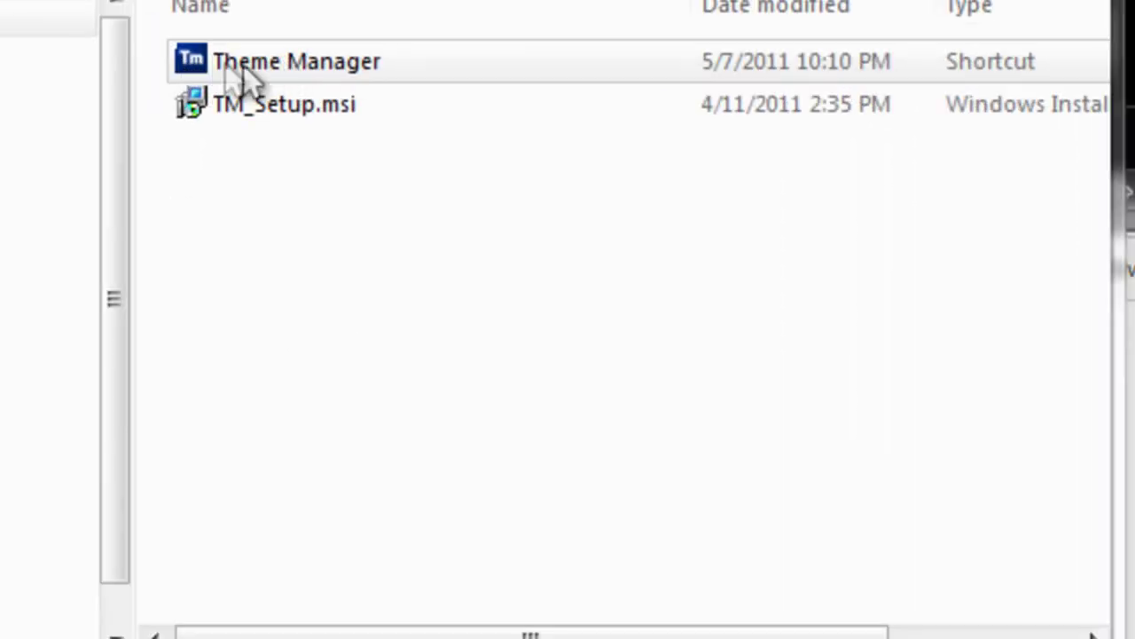
pyautogui.rightClick(258, 62)
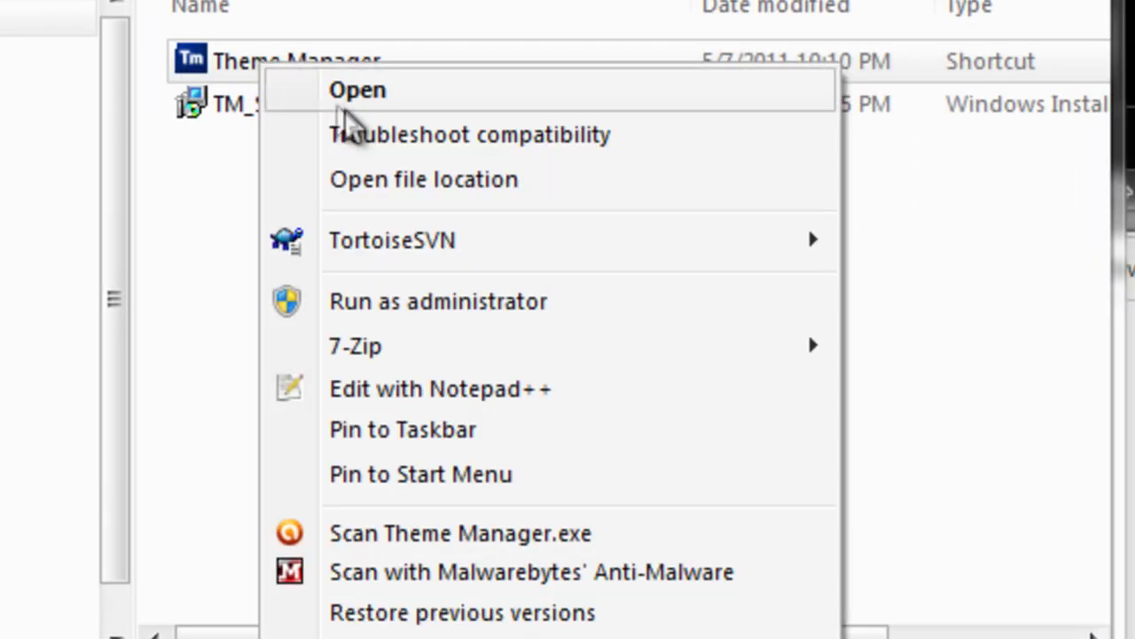
pyautogui.click(393, 297)
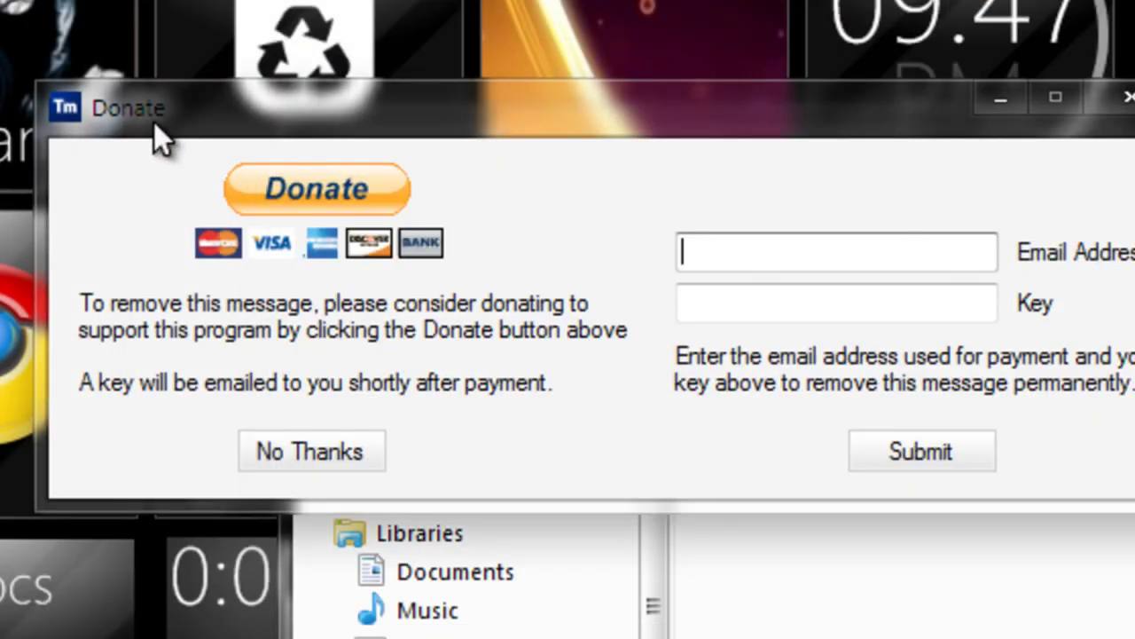
# Decline the donation request and reposition the Theme Manager window
pyautogui.moveTo(170, 119); pyautogui.dragTo(222, 133)
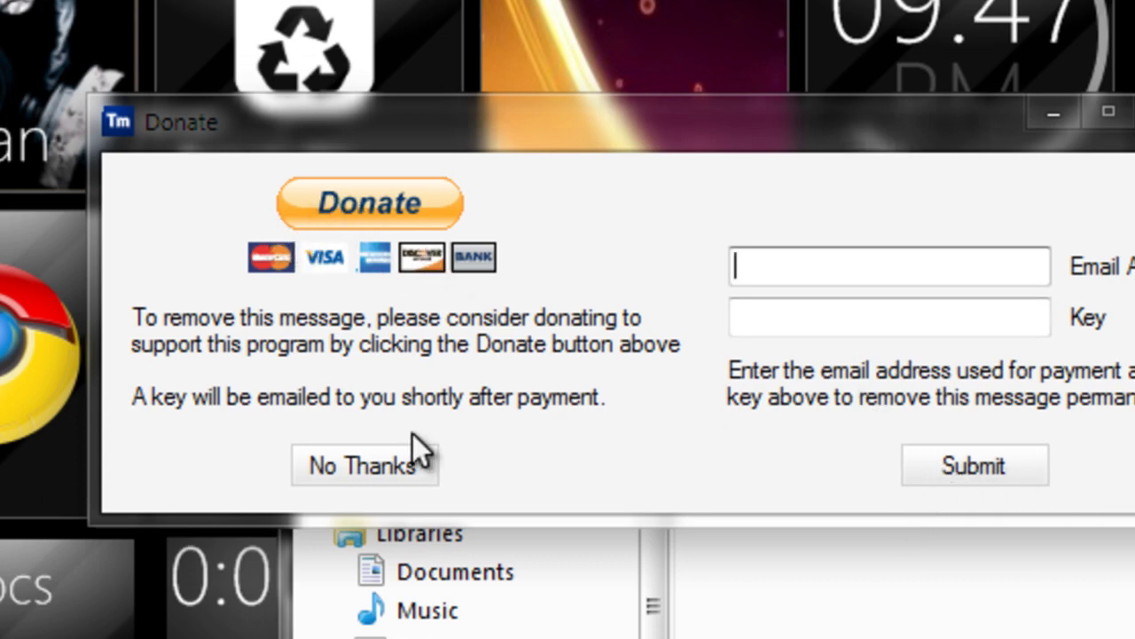
pyautogui.click(354, 455)
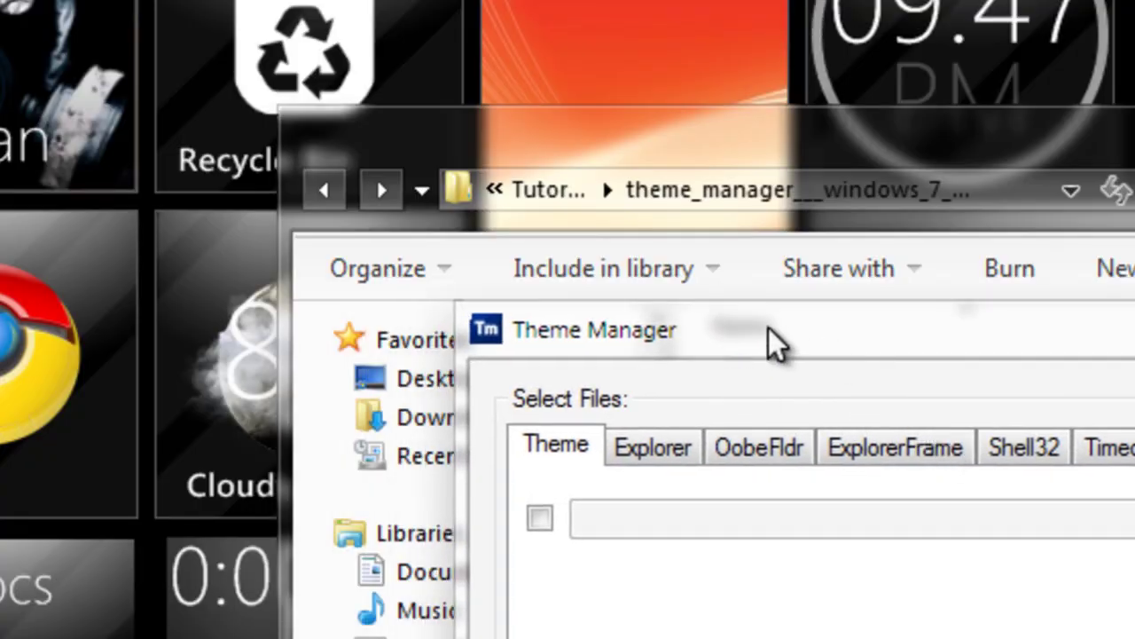
pyautogui.moveTo(768, 328); pyautogui.dragTo(723, 273)
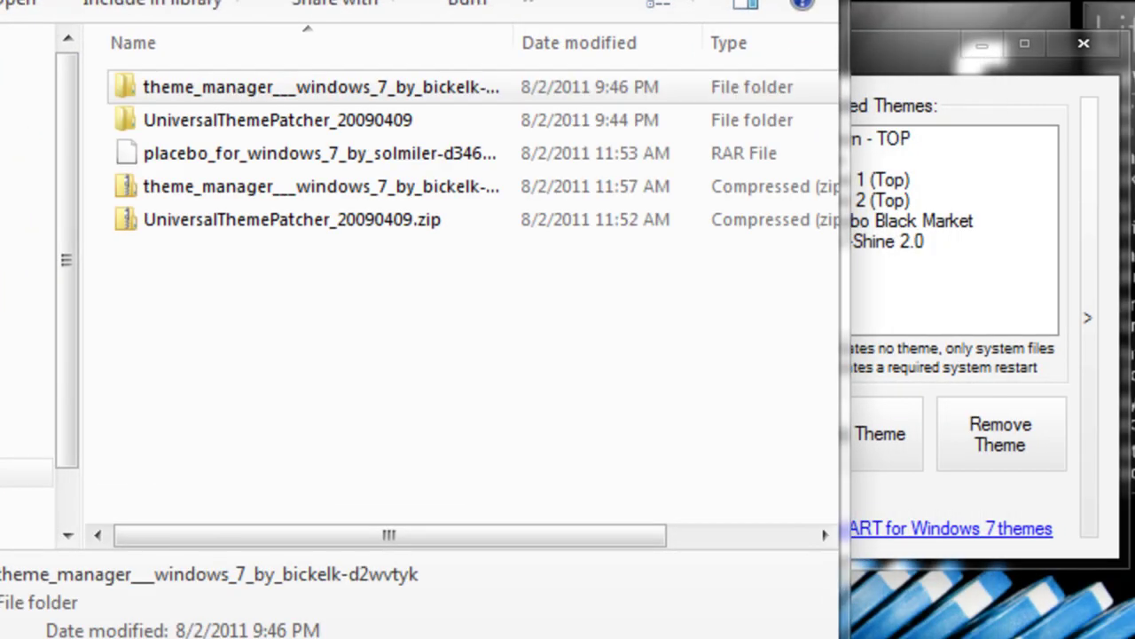
# Extract the placebo_for_windows_7 RAR file with 7-Zip into a folder of the same name inside the Tutorial folder
pyautogui.rightClick(301, 152)
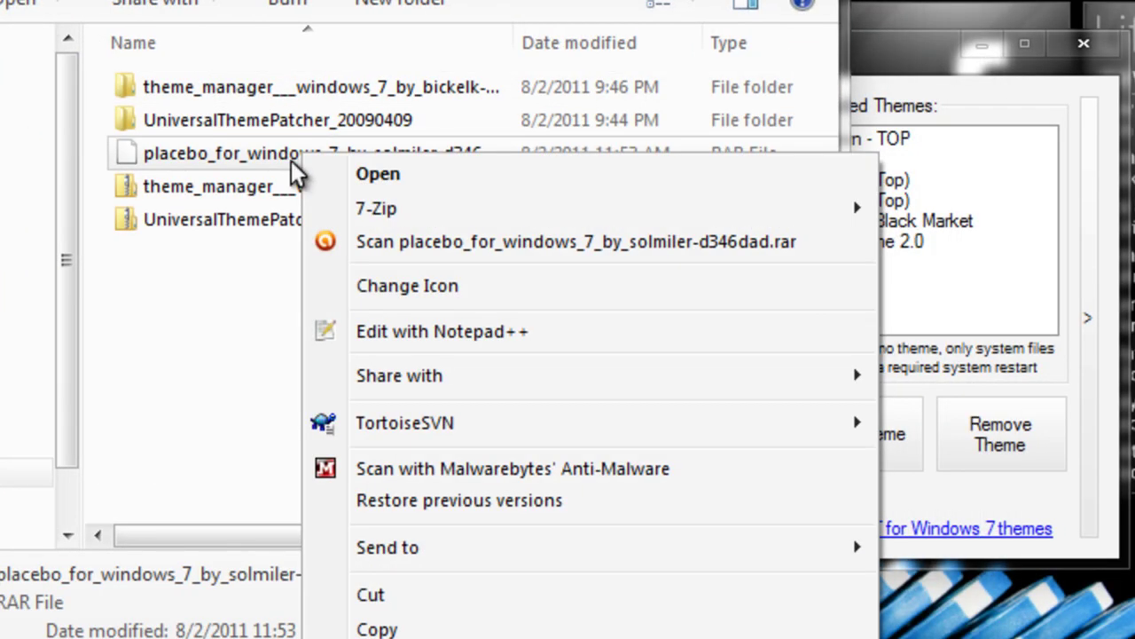
pyautogui.moveTo(368, 213)
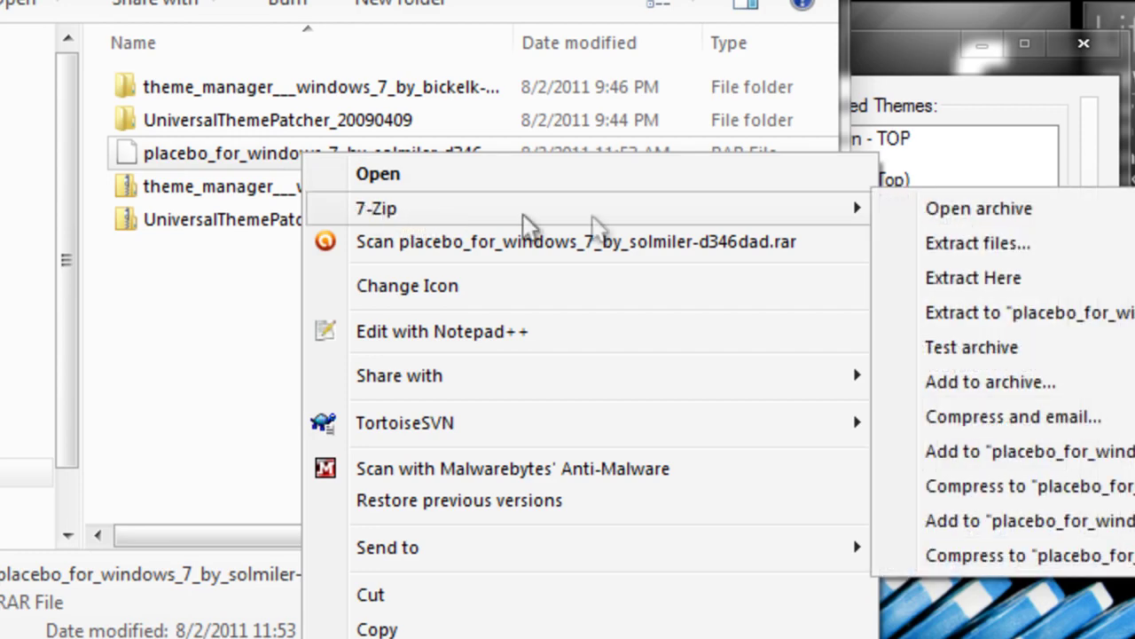
pyautogui.click(1058, 312)
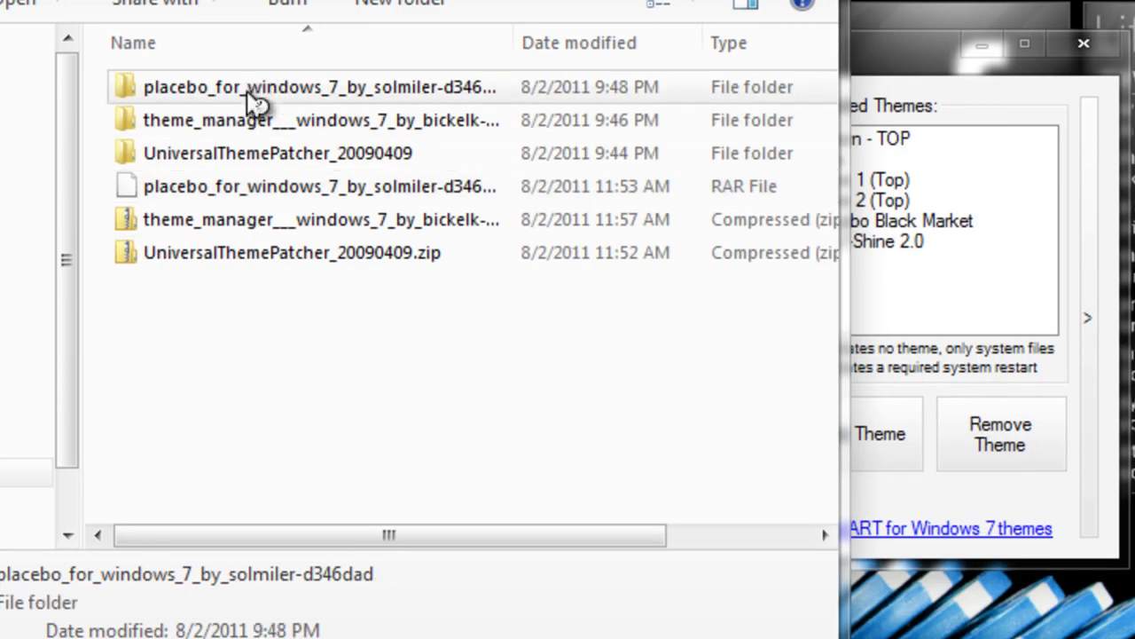
# Open the extracted Placebo folder down to its numbered subfolders and select READ ME.pdf
pyautogui.doubleClick(257, 93)
pyautogui.doubleClick(267, 97)
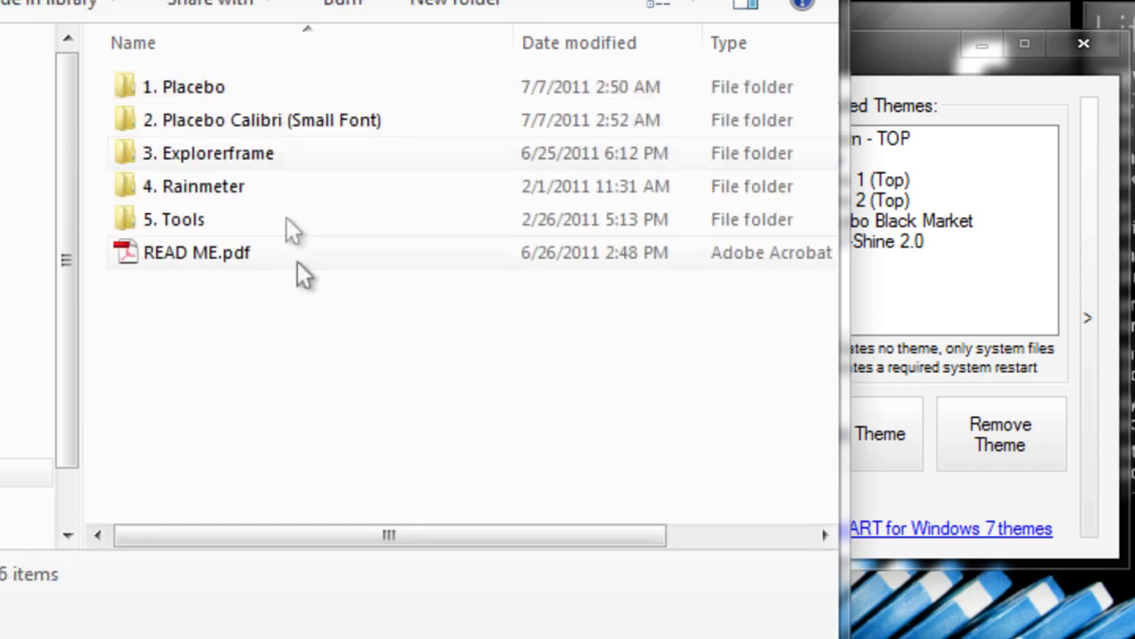
pyautogui.moveTo(312, 317); pyautogui.dragTo(346, 360)
pyautogui.click(196, 222)
pyautogui.click(228, 255)
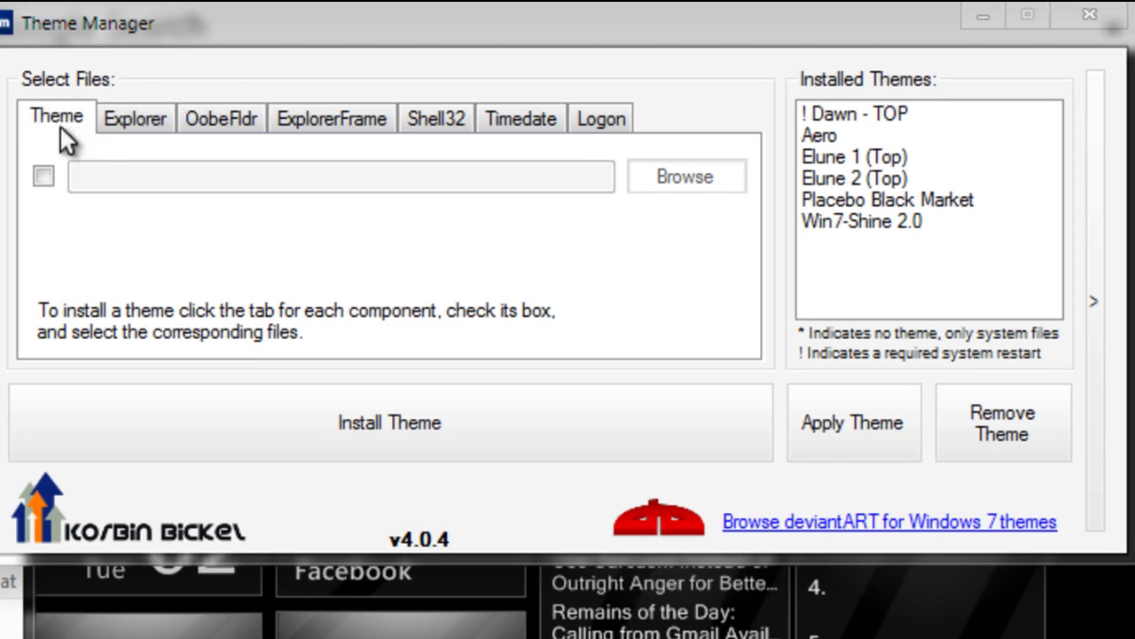
# Look through the Theme, Explorer, OobeFldr, ExplorerFrame, Shell32, Timedate and Logon component pages in Theme Manager
pyautogui.click(156, 125)
pyautogui.click(232, 129)
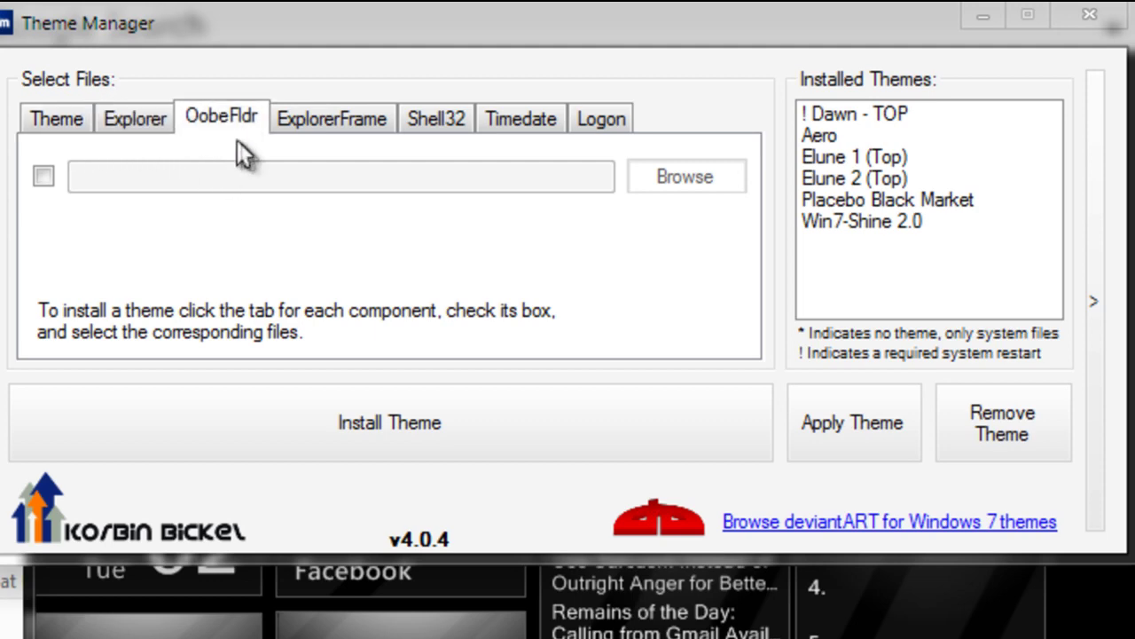
pyautogui.click(317, 127)
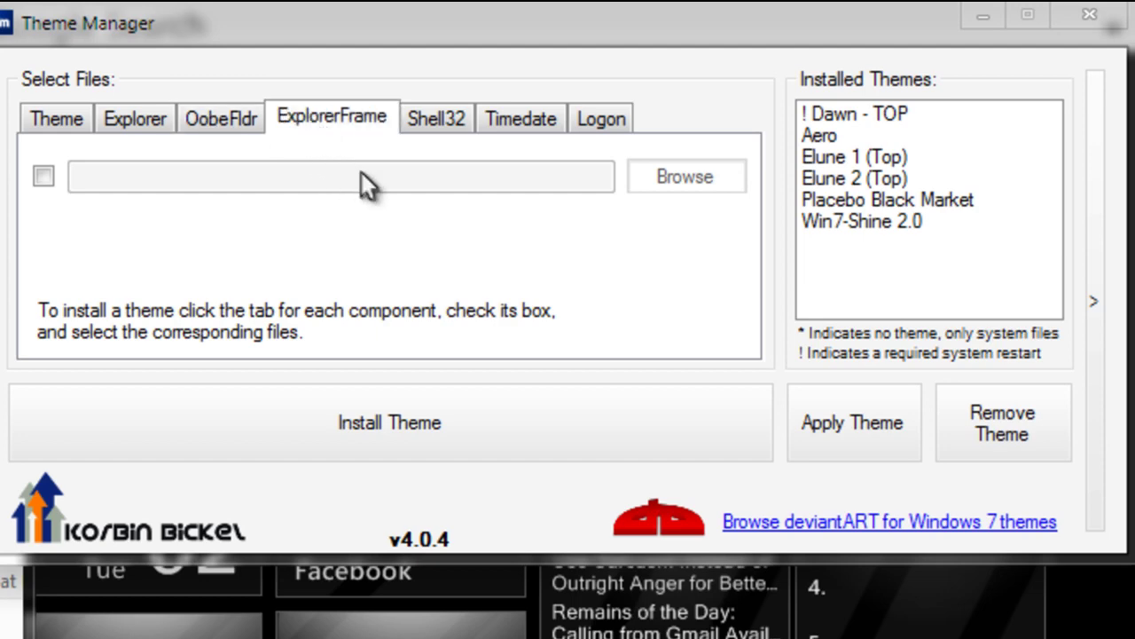
pyautogui.click(438, 132)
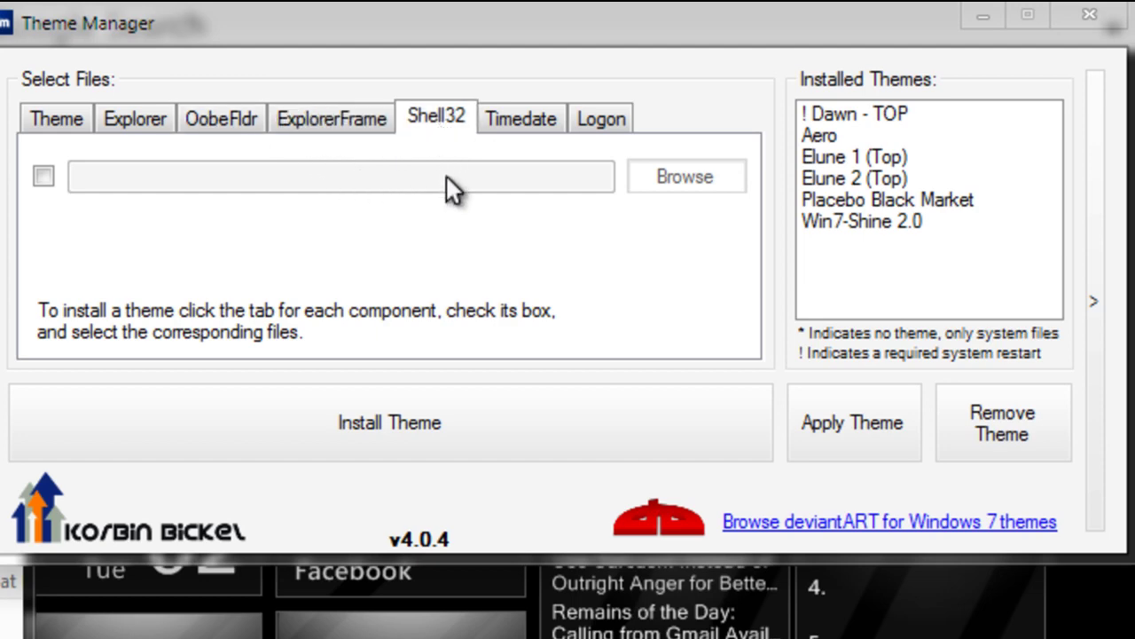
pyautogui.click(519, 124)
pyautogui.click(596, 124)
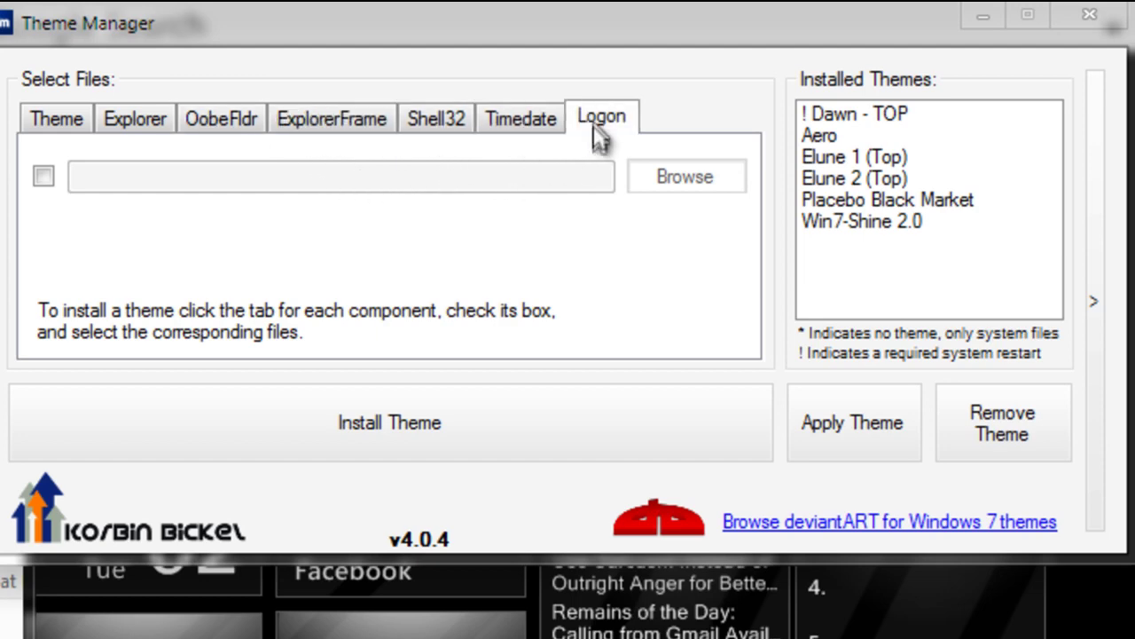
pyautogui.click(56, 121)
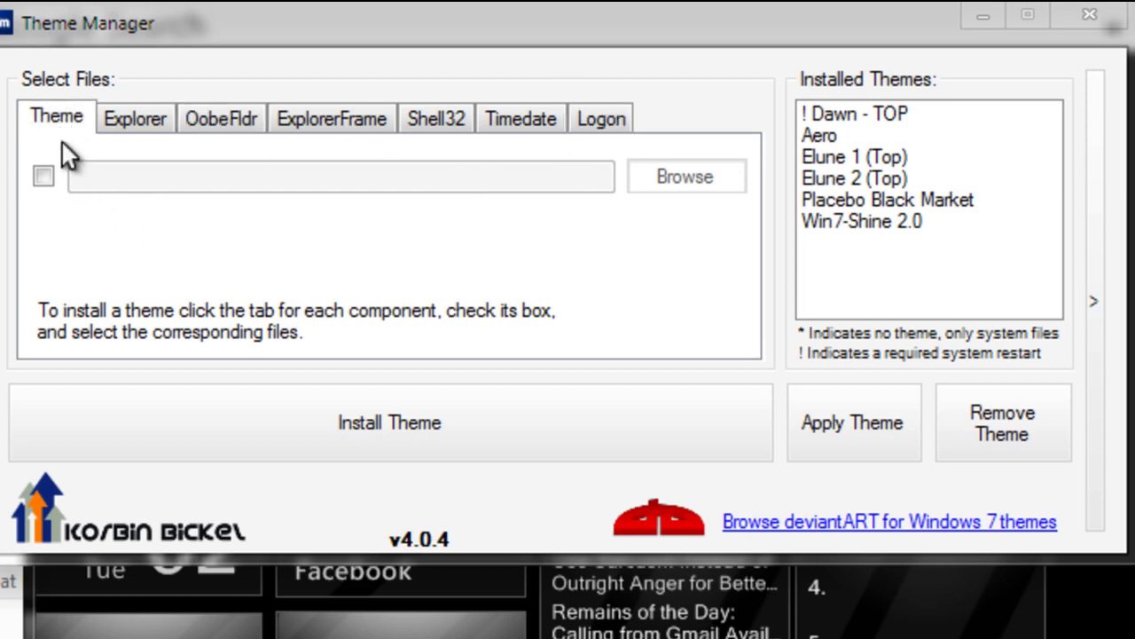
pyautogui.click(313, 129)
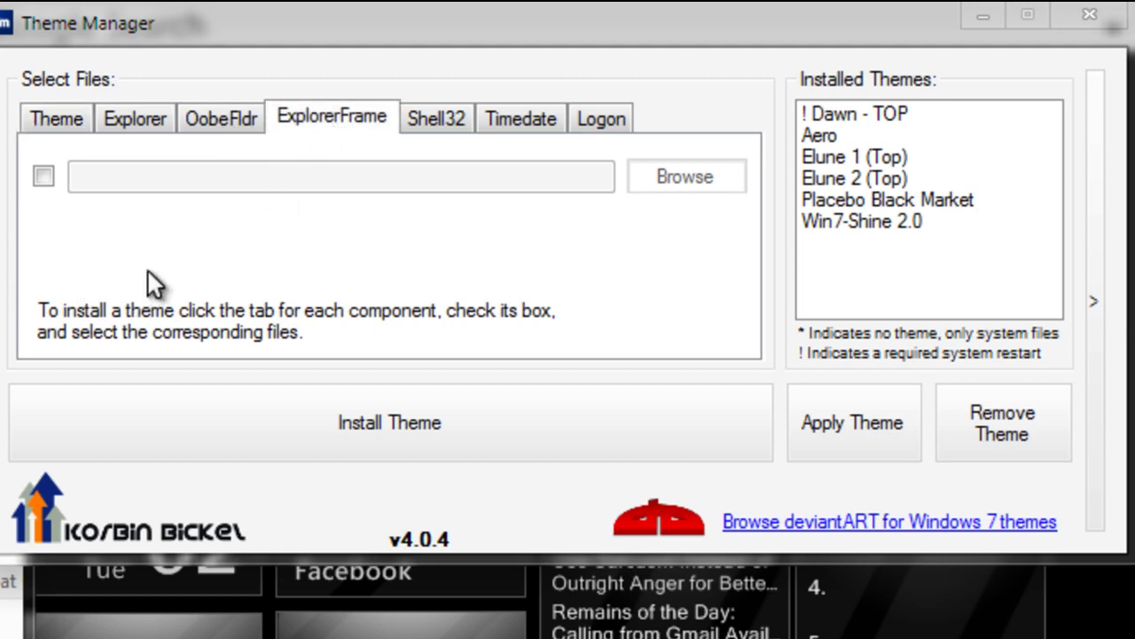
pyautogui.click(138, 121)
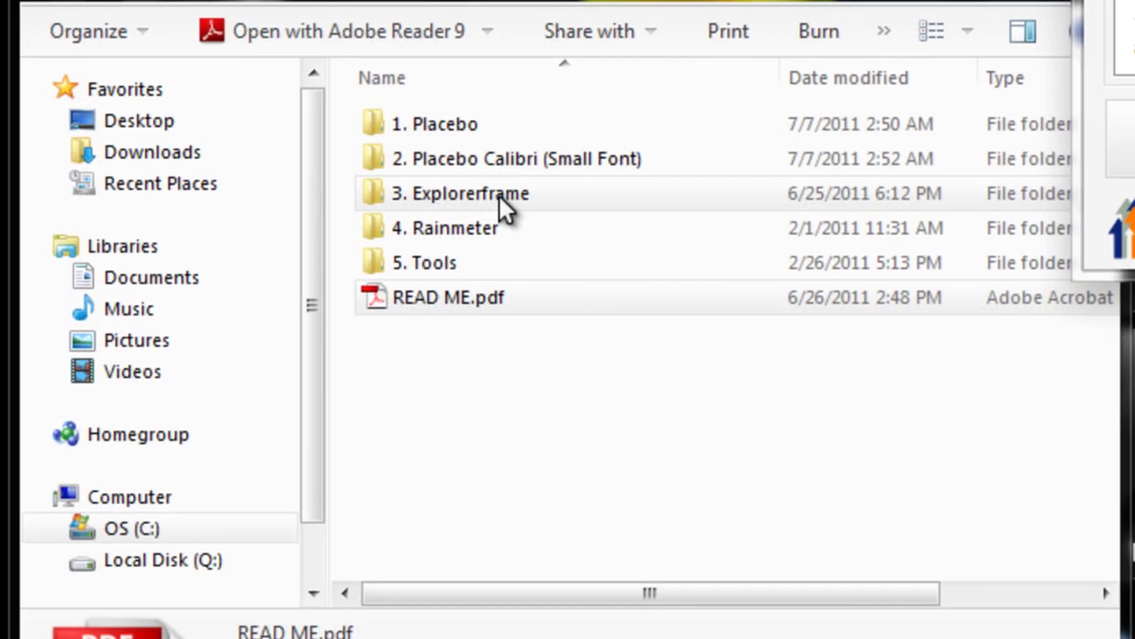
# Examine the 3. Explorerframe folder, including the 32 bit and 64 bit folders inside 1. Cold Light
pyautogui.click(498, 194)
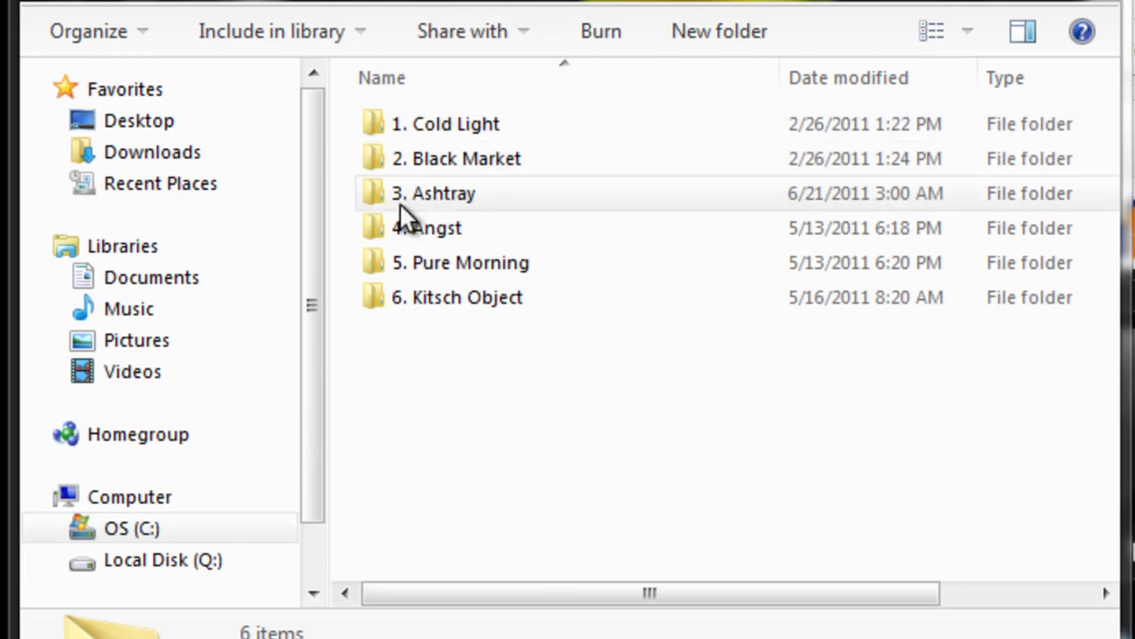
pyautogui.doubleClick(501, 129)
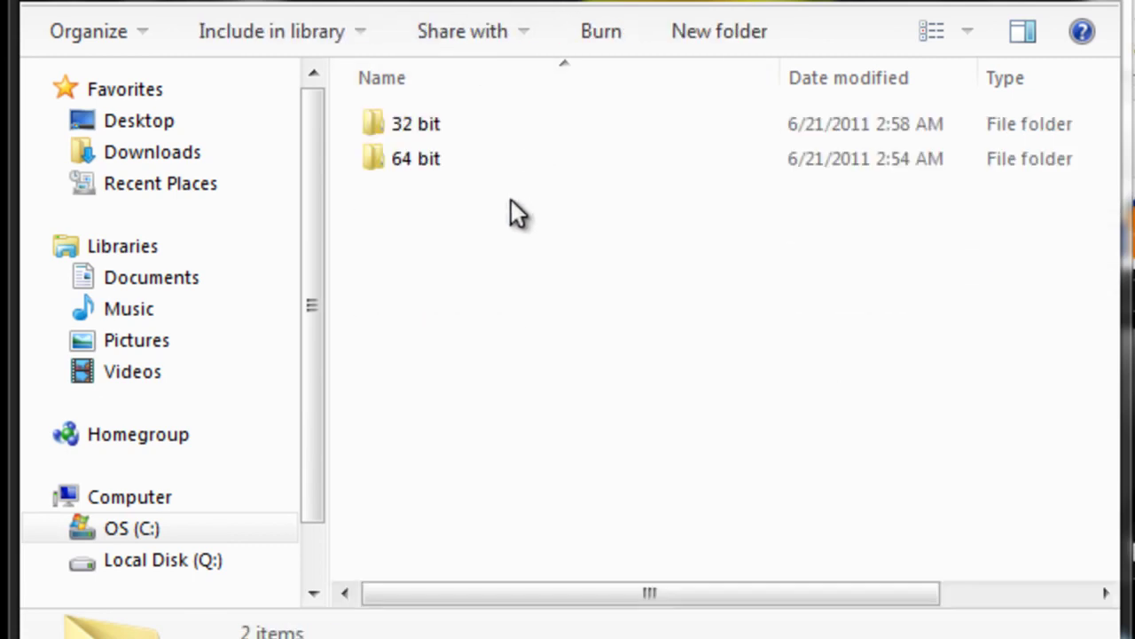
pyautogui.moveTo(503, 213); pyautogui.dragTo(348, 76)
pyautogui.hotkey('ctrl', 'a')
pyautogui.doubleClick(426, 126)
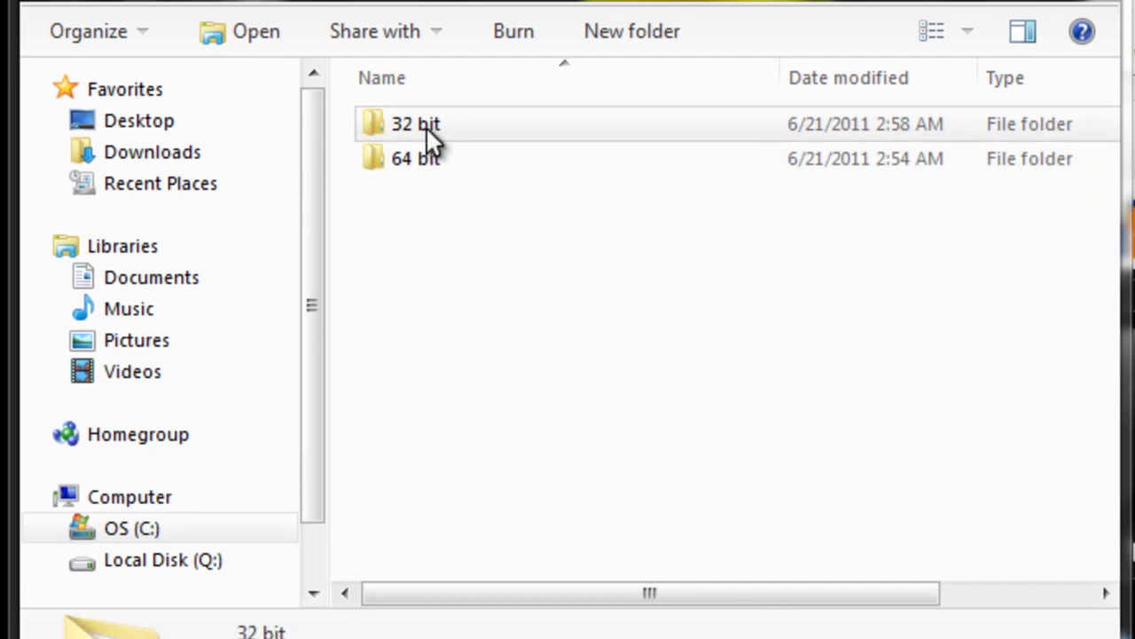
pyautogui.press('BackSpace')
pyautogui.press('BackSpace')
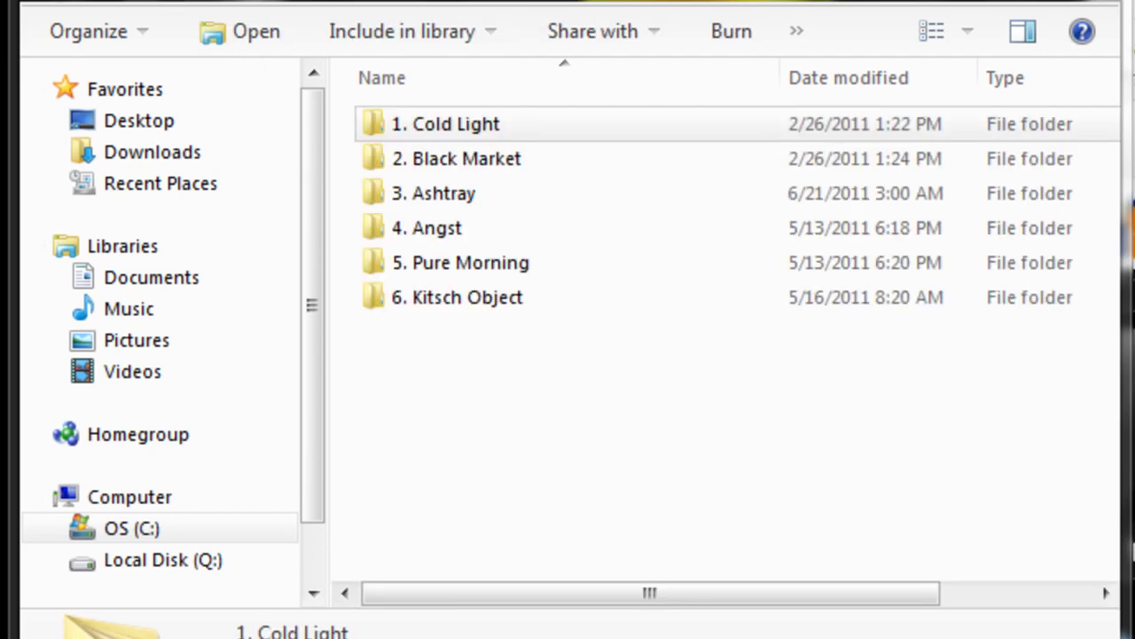
pyautogui.press('BackSpace')
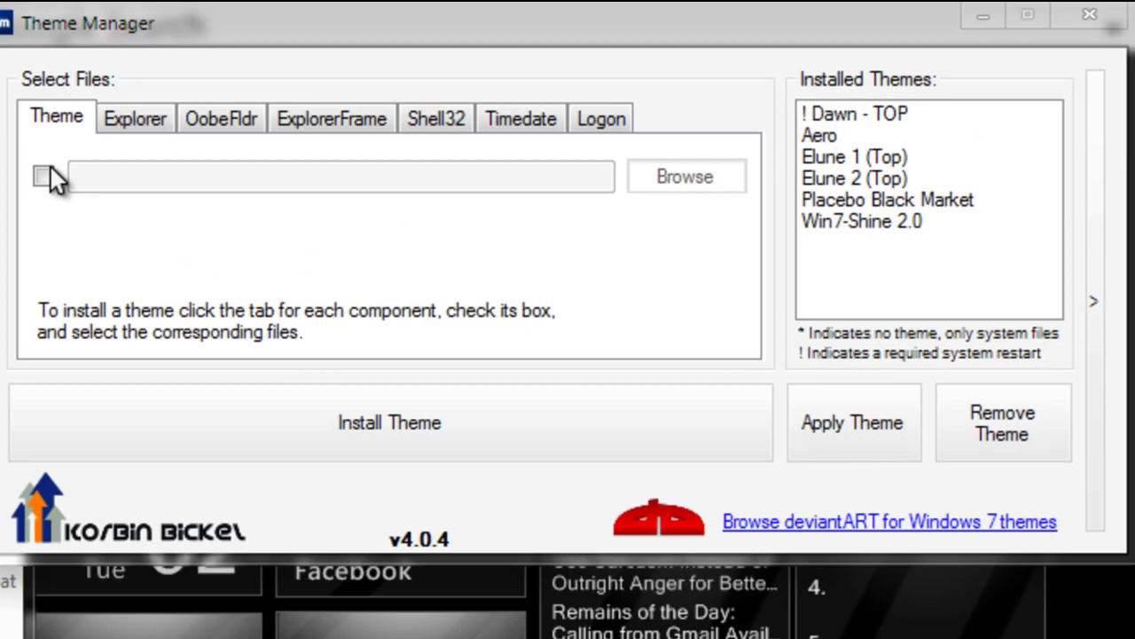
# Enable the Theme component and browse for its file in the 1. Placebo folder of Placebo by SolMiler
pyautogui.click(48, 168)
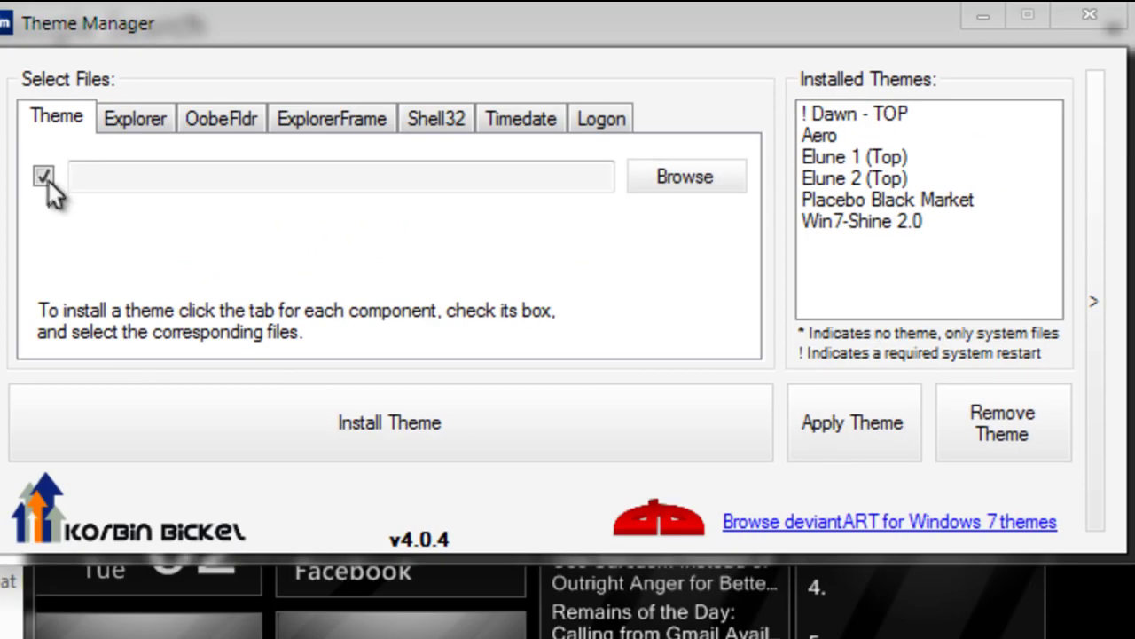
pyautogui.click(693, 183)
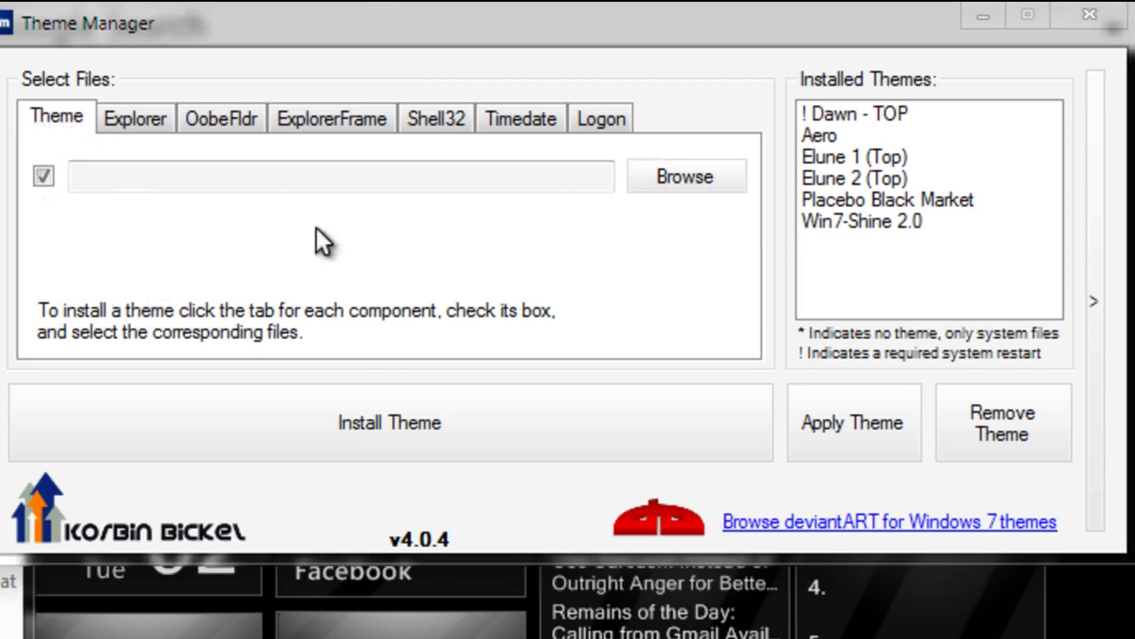
pyautogui.click(715, 176)
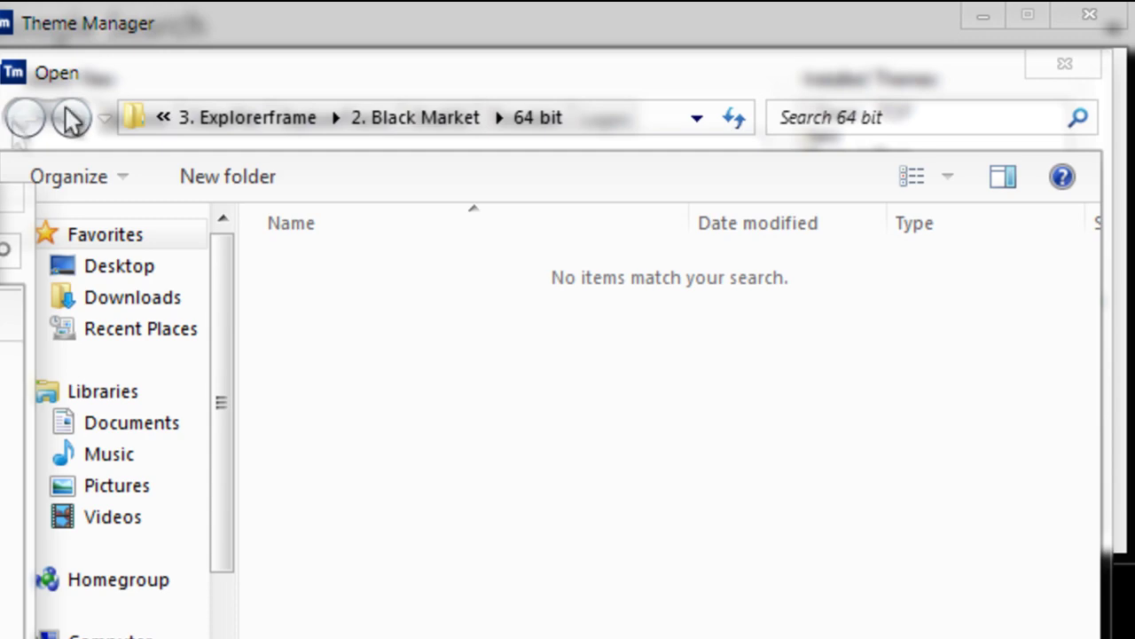
pyautogui.moveTo(250, 71); pyautogui.dragTo(0, 71)
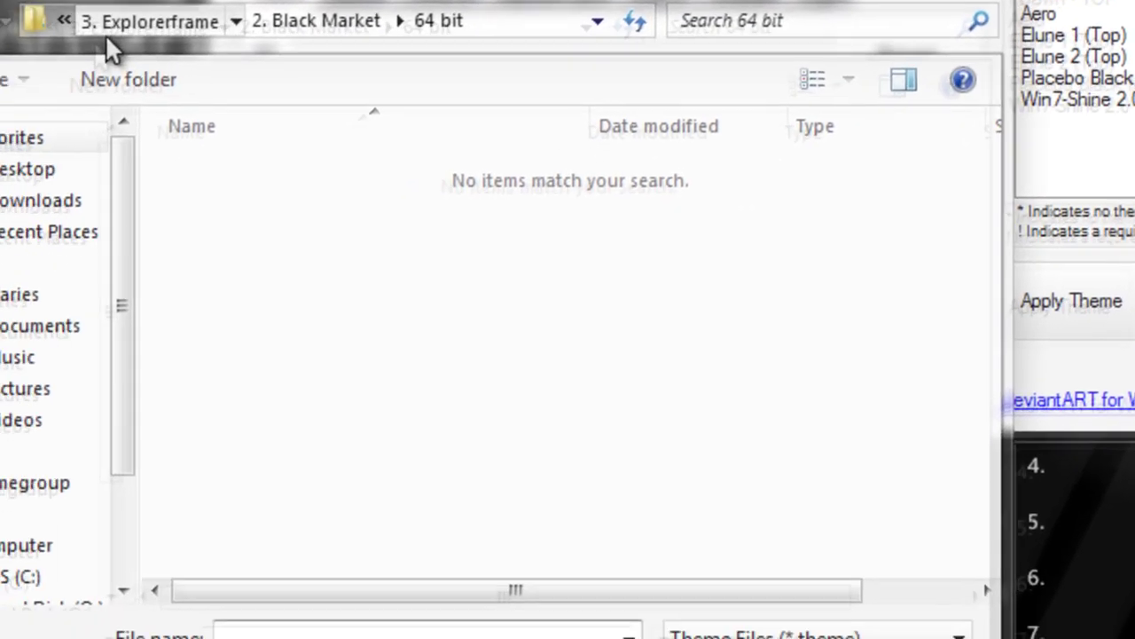
pyautogui.click(107, 32)
pyautogui.click(253, 13)
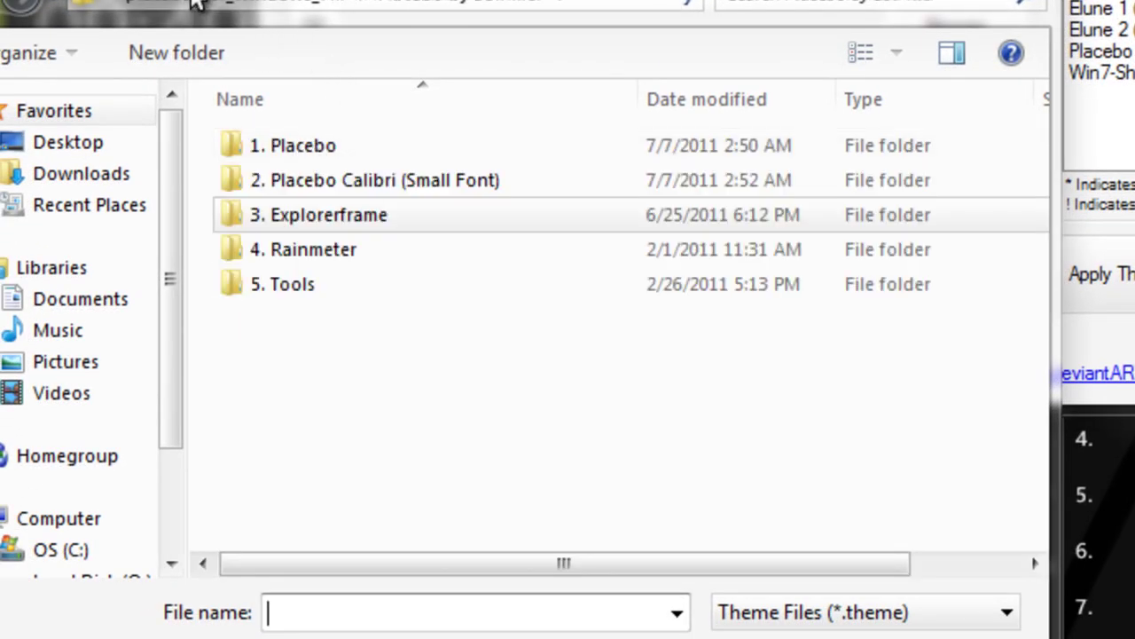
pyautogui.doubleClick(377, 133)
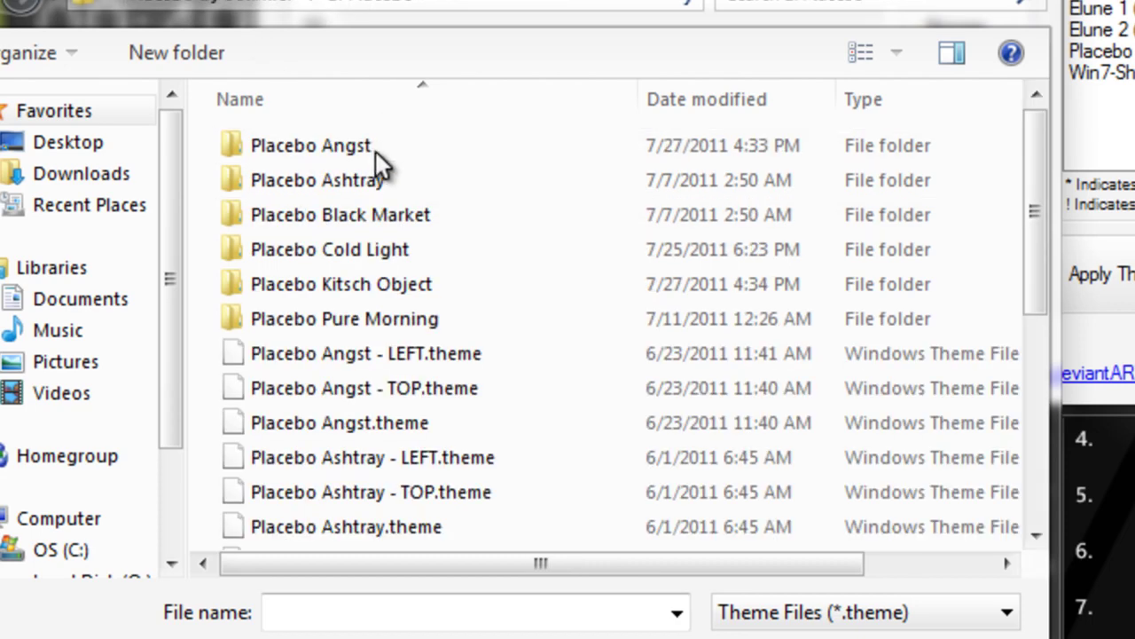
# Load Placebo Cold Light.theme, rather than its LEFT or TOP variant, as the theme file
pyautogui.moveTo(1035, 197); pyautogui.dragTo(1036, 324)
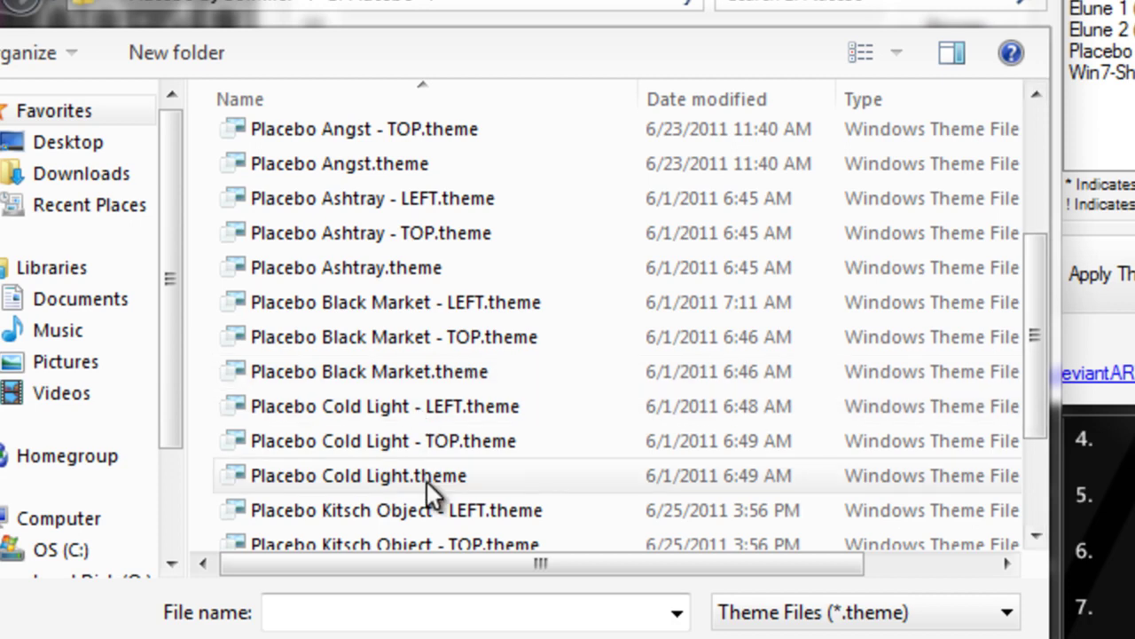
pyautogui.click(348, 479)
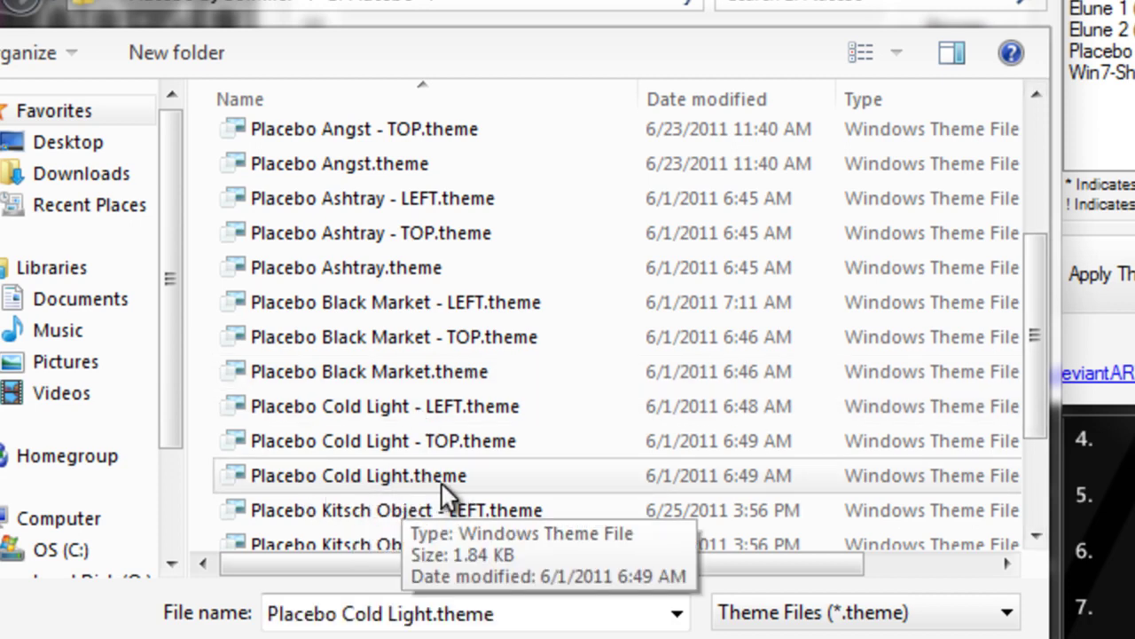
pyautogui.click(495, 408)
pyautogui.click(485, 435)
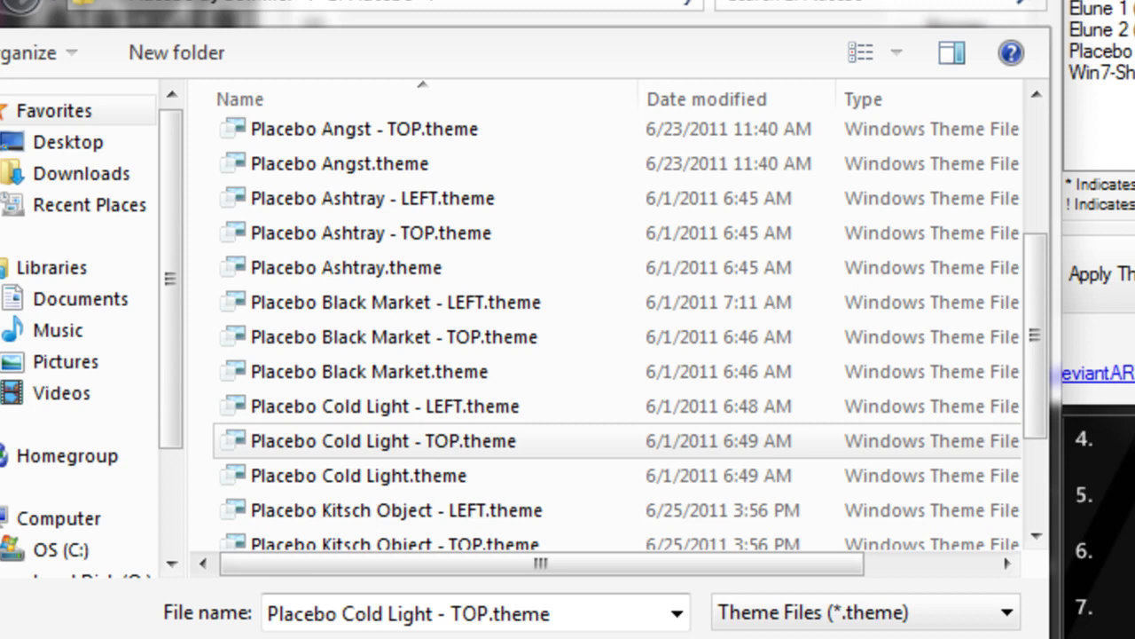
pyautogui.click(359, 477)
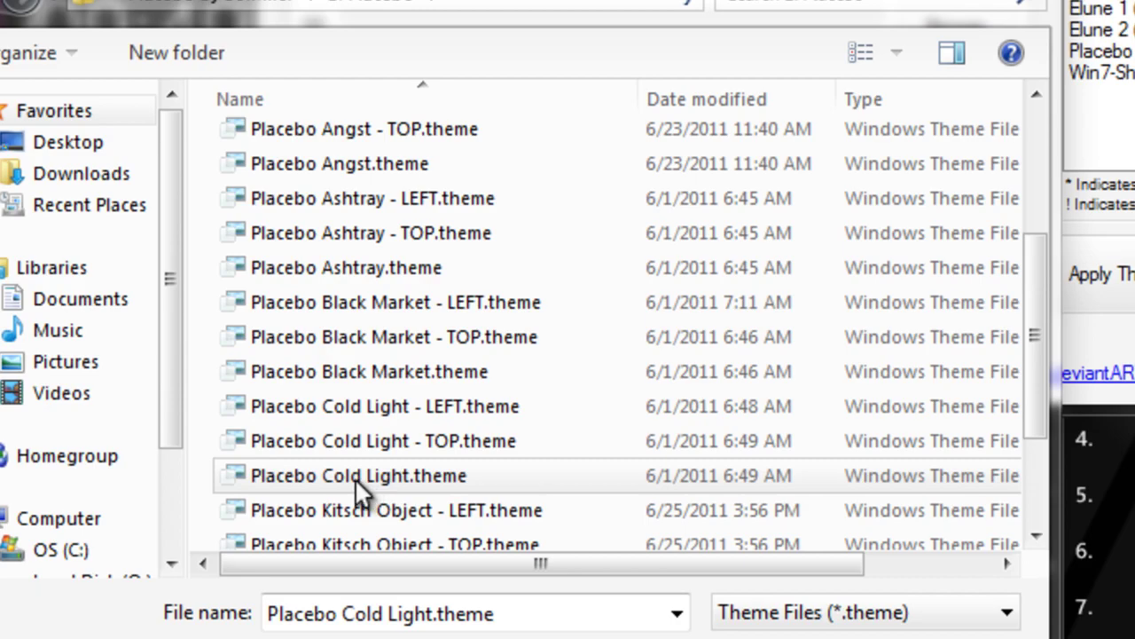
pyautogui.doubleClick(354, 479)
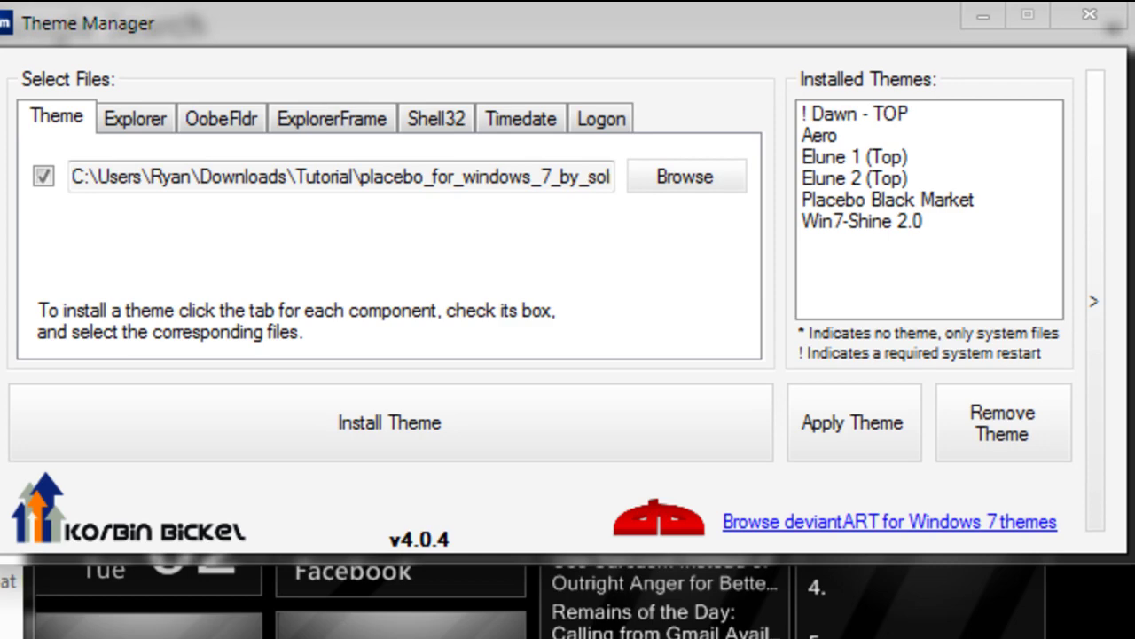
# Enable the ExplorerFrame component and browse for its dll file in the Placebo by SolMiler folder
pyautogui.click(346, 113)
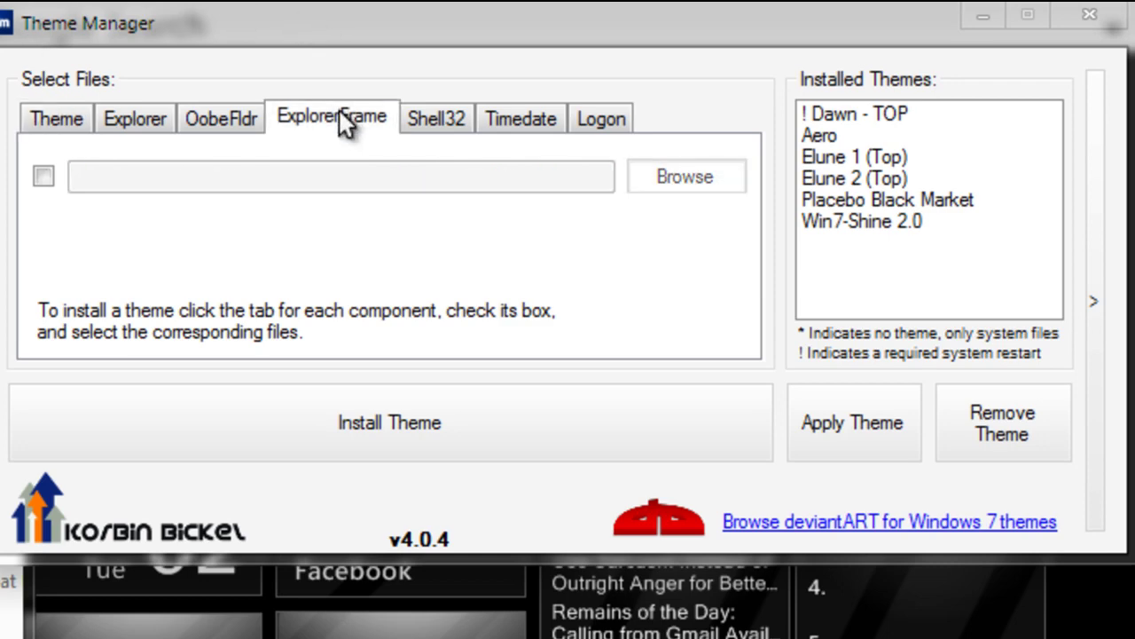
pyautogui.click(44, 174)
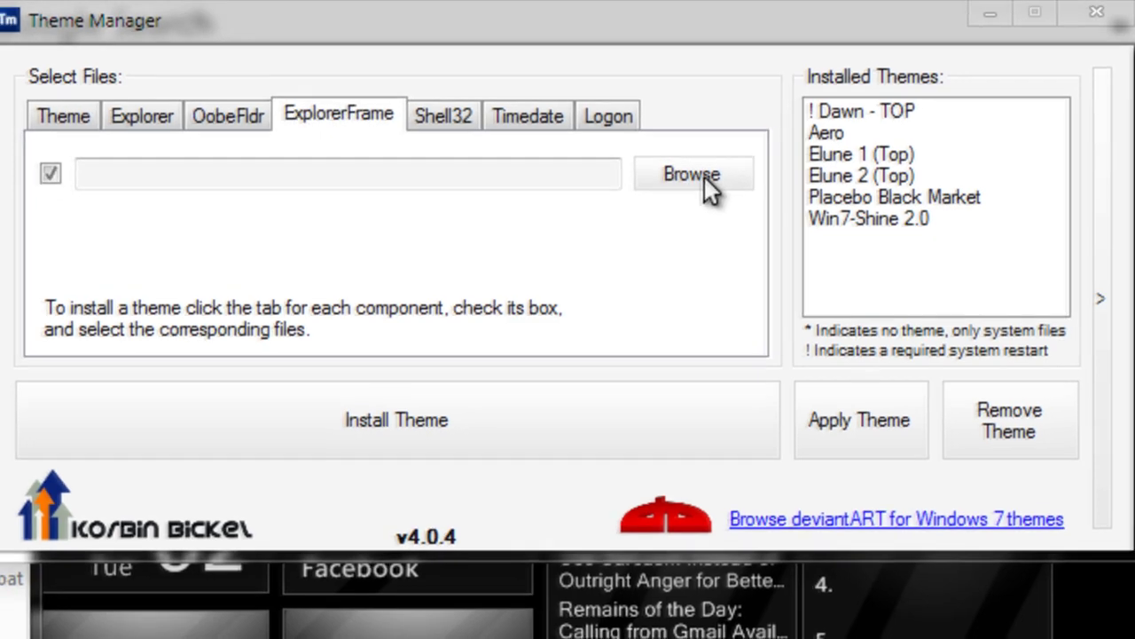
pyautogui.click(703, 175)
pyautogui.click(355, 19)
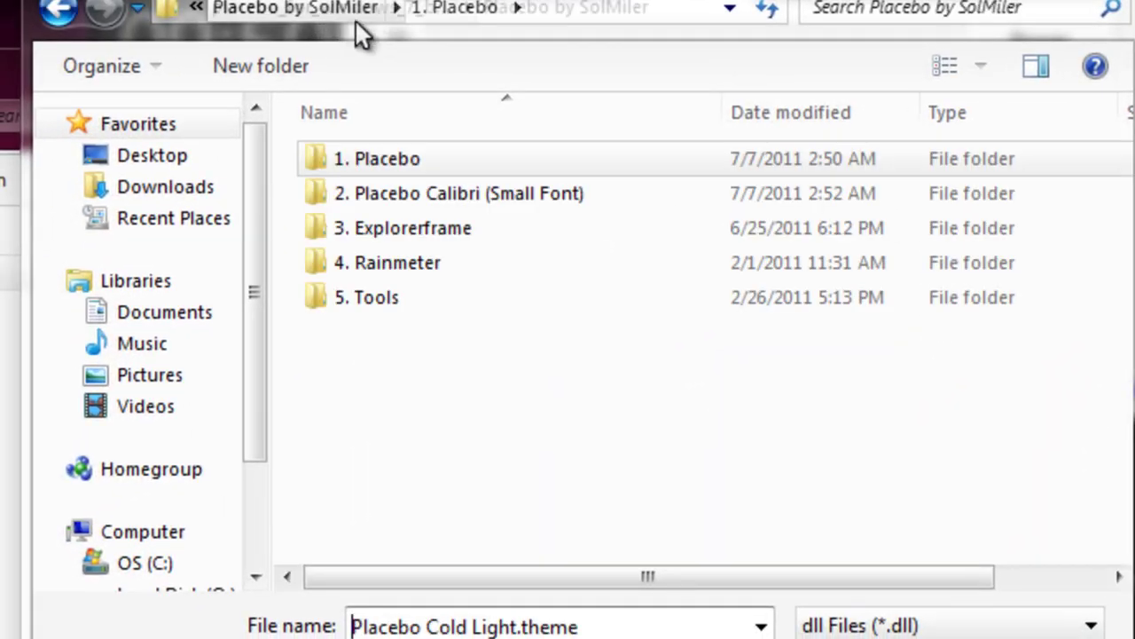
pyautogui.click(346, 16)
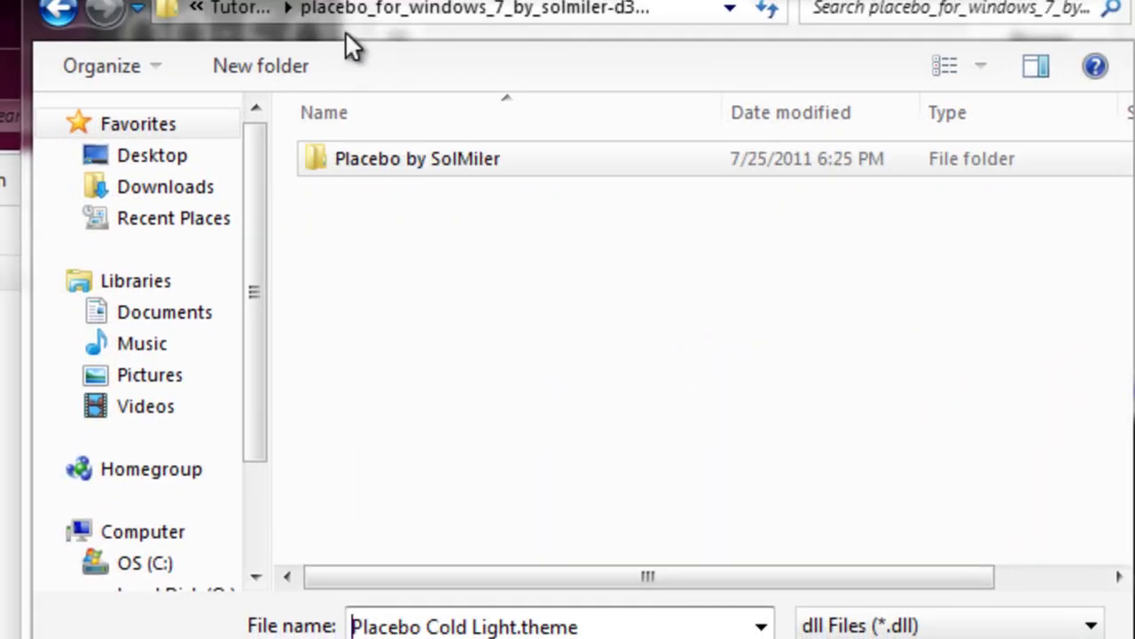
pyautogui.doubleClick(386, 164)
# Load the dll from the 64 bit folder of 1. Cold Light, inside 3. Explorerframe, as the ExplorerFrame file
pyautogui.doubleClick(434, 227)
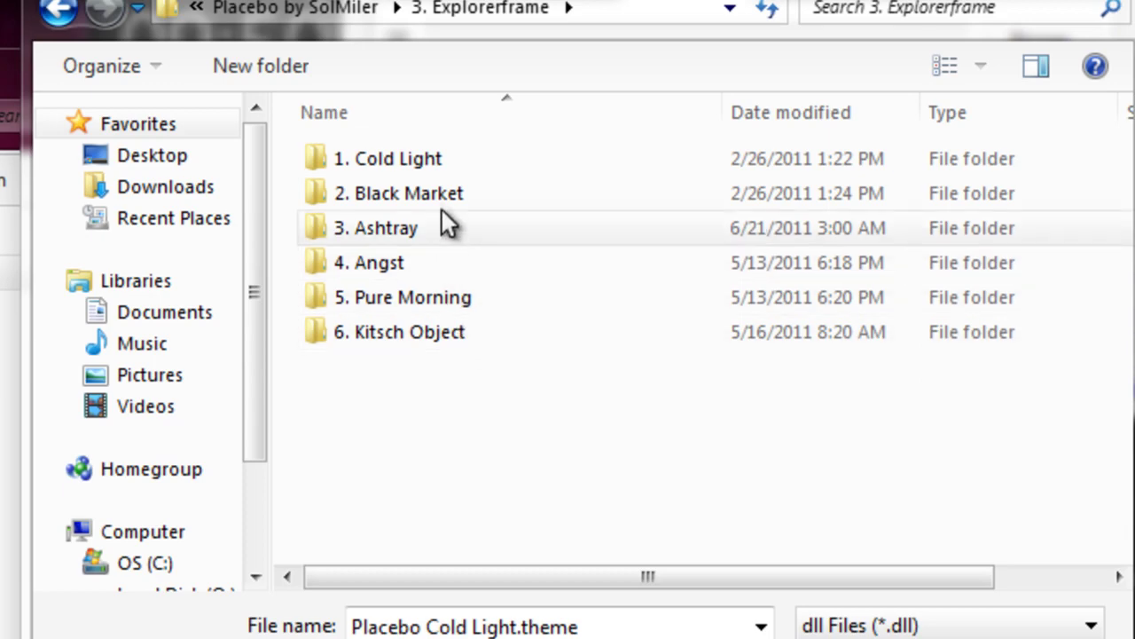
pyautogui.doubleClick(441, 160)
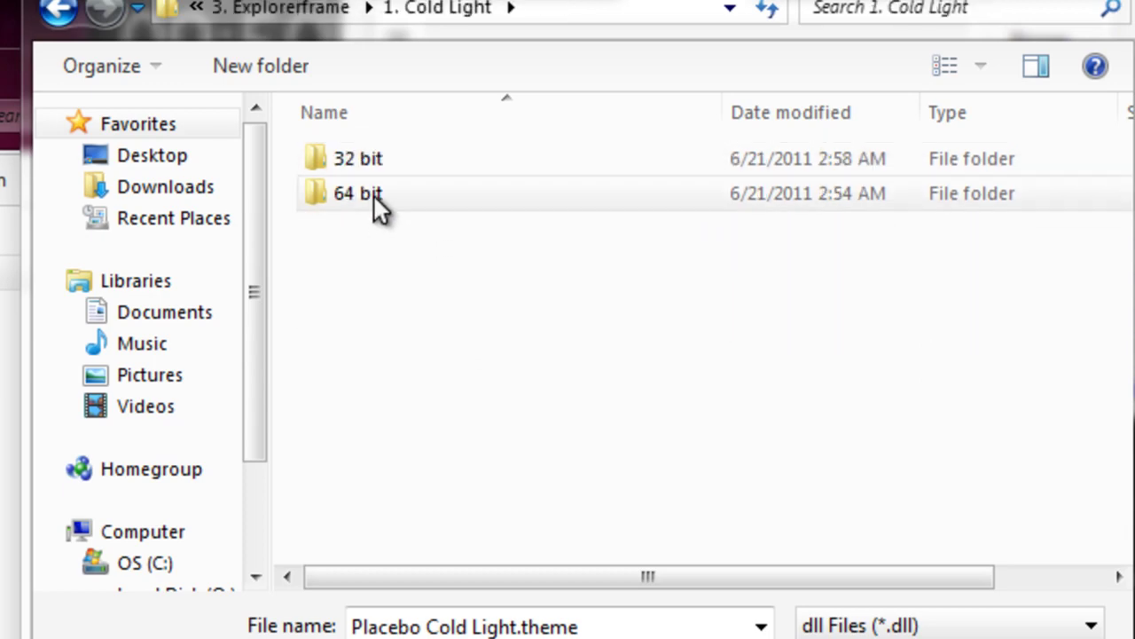
pyautogui.doubleClick(373, 195)
pyautogui.doubleClick(403, 158)
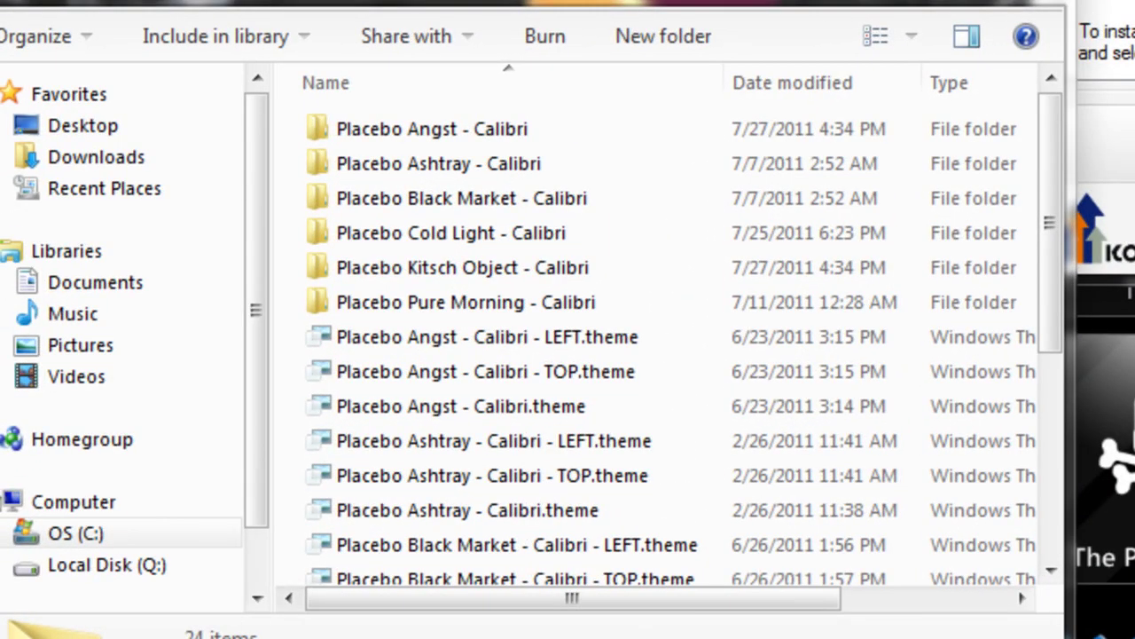
pyautogui.hotkey('alt', 'Left')
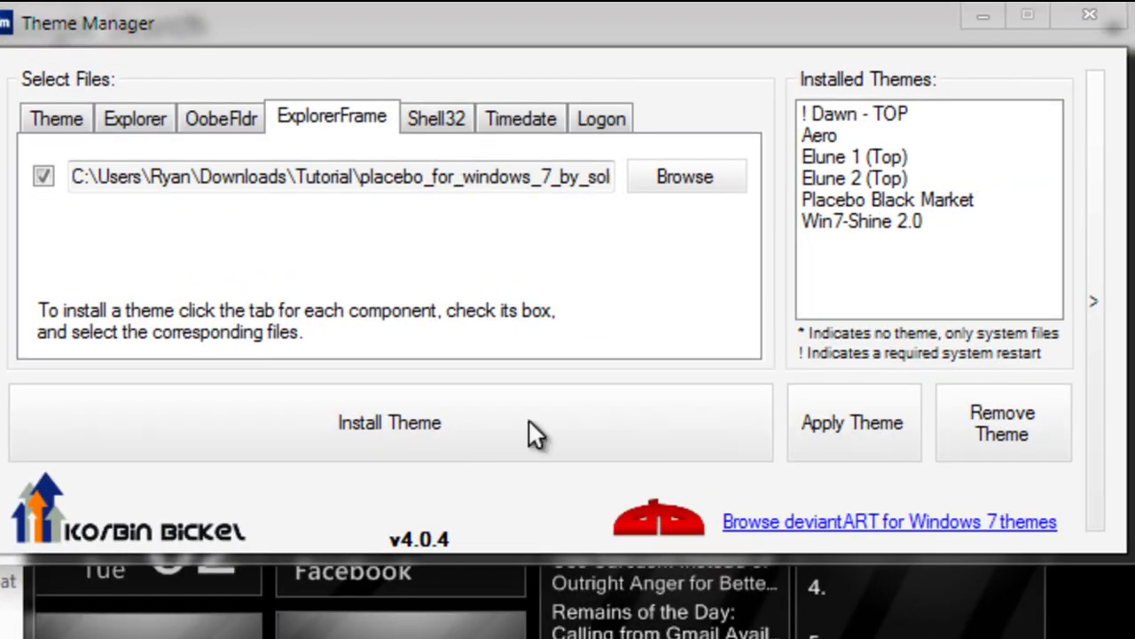
# Install the theme from the chosen files and select Placebo Cold Light among the installed themes
pyautogui.click(533, 433)
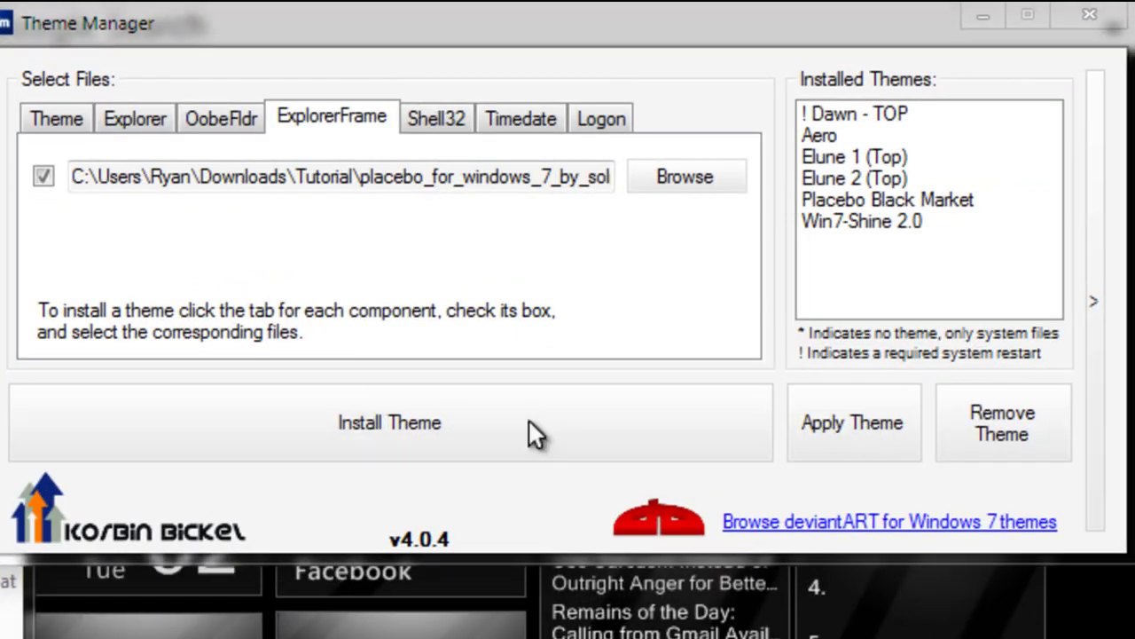
pyautogui.click(543, 329)
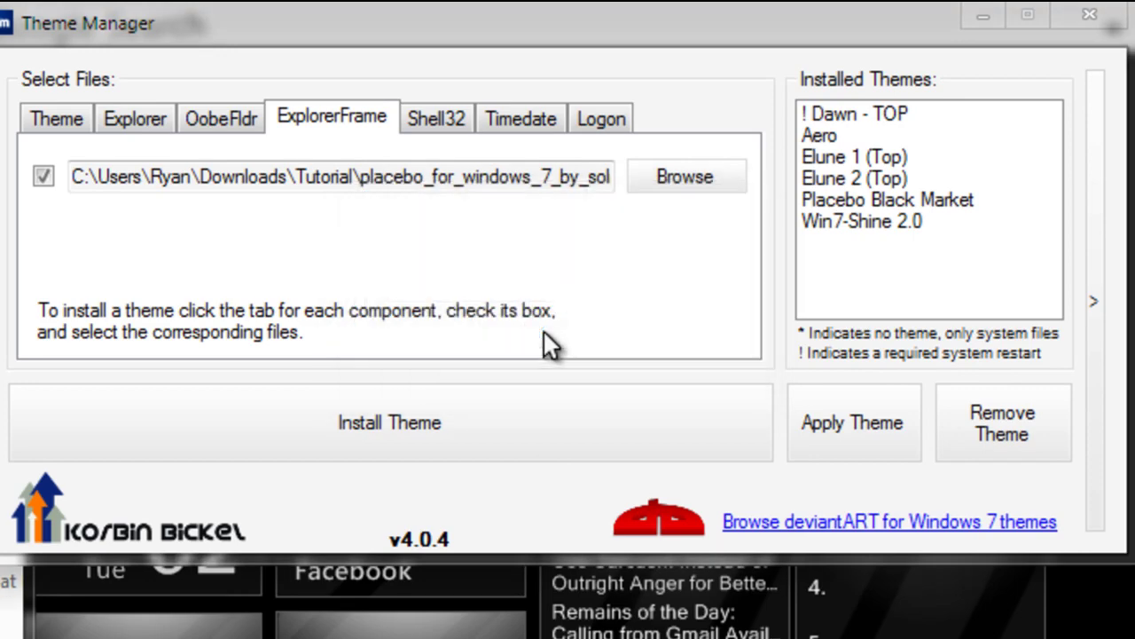
pyautogui.click(879, 221)
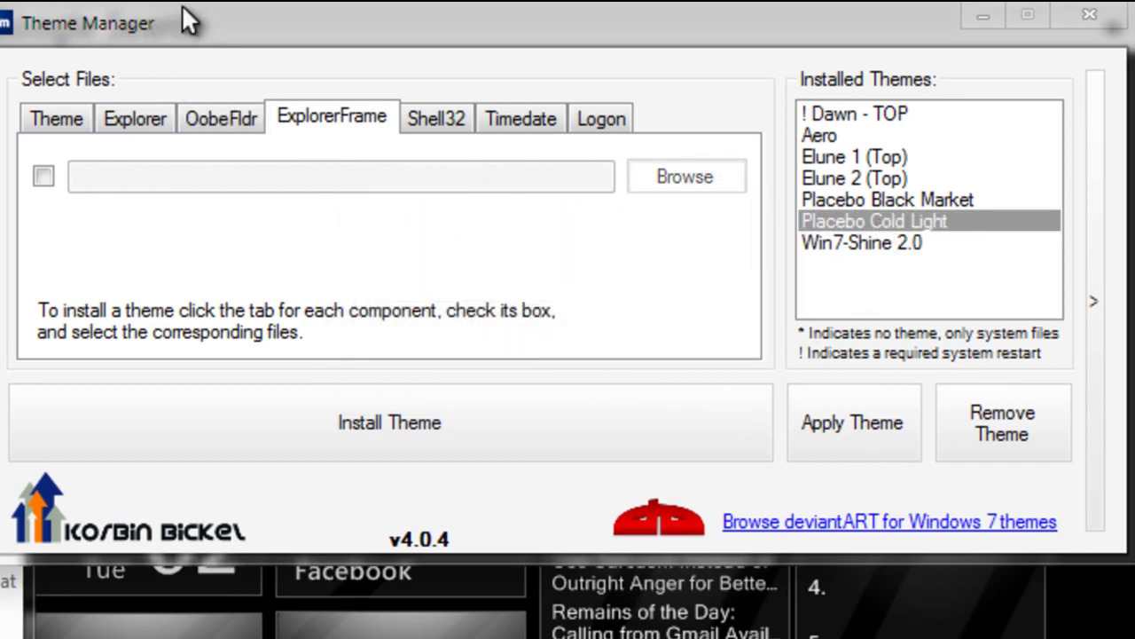
pyautogui.moveTo(186, 20); pyautogui.dragTo(0, 220)
pyautogui.click(643, 214)
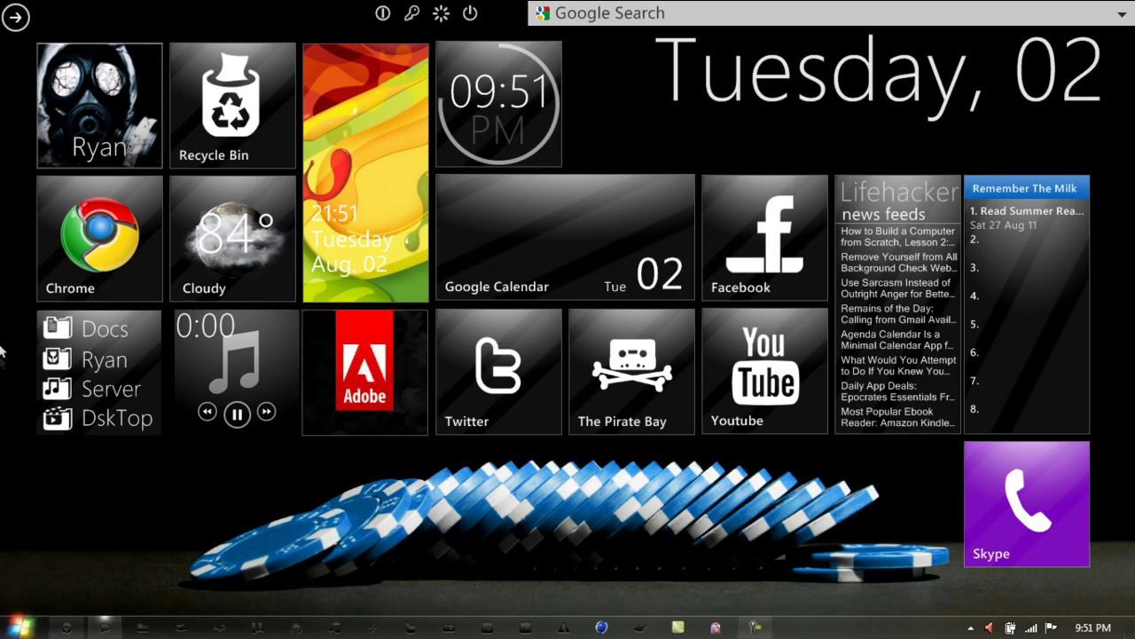
pyautogui.moveTo(241, 343)
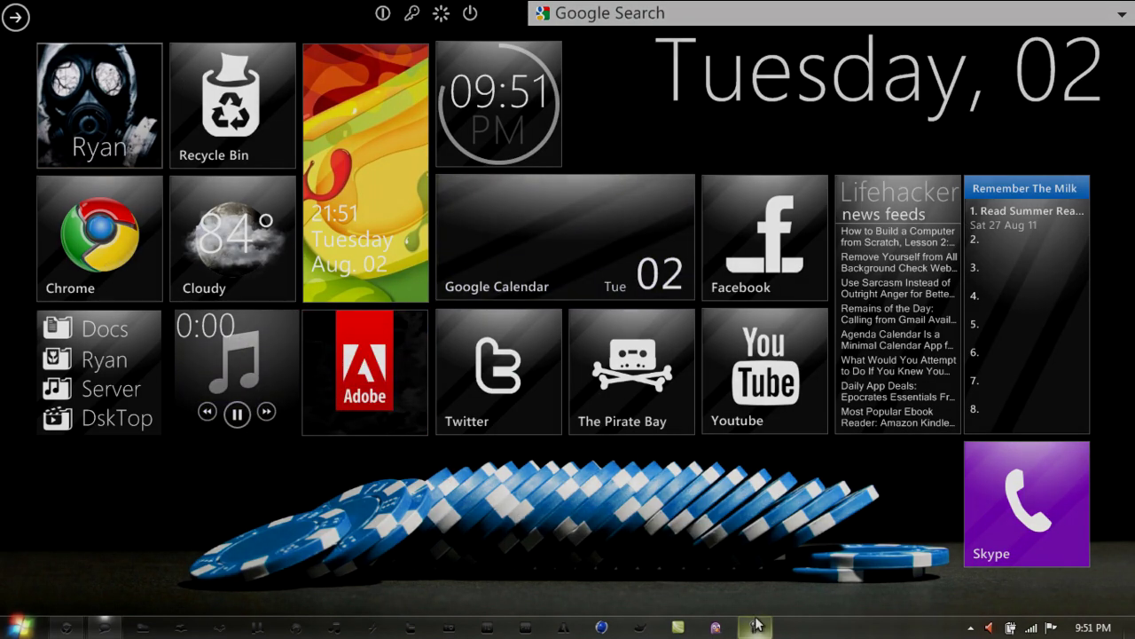